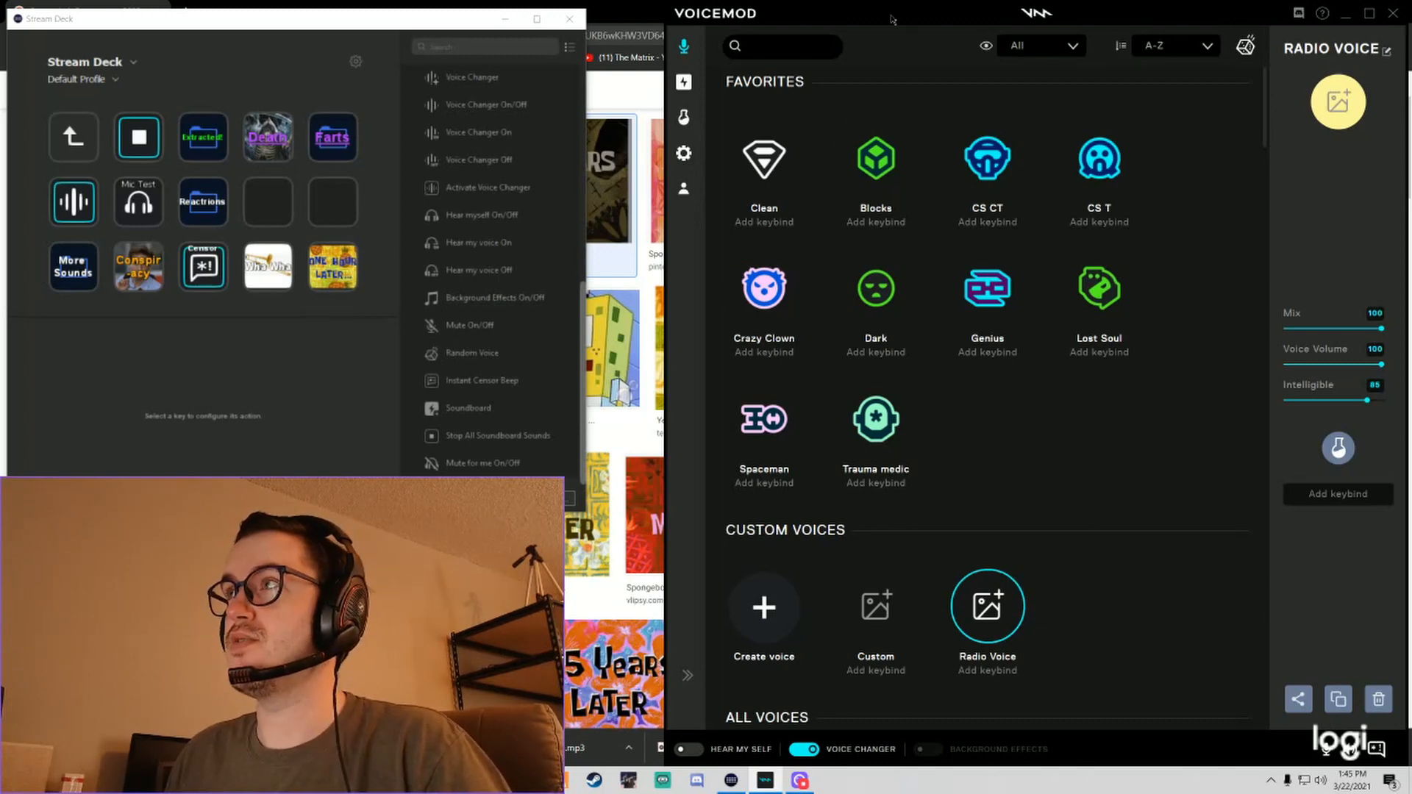
Move the Voicemod window clear of the Stream Deck window and bring up its soundboard.
{"action": "left_click_drag", "start_coordinate": [894, 20], "coordinate": [591, 118]}
{"action": "left_click", "coordinate": [915, 101]}
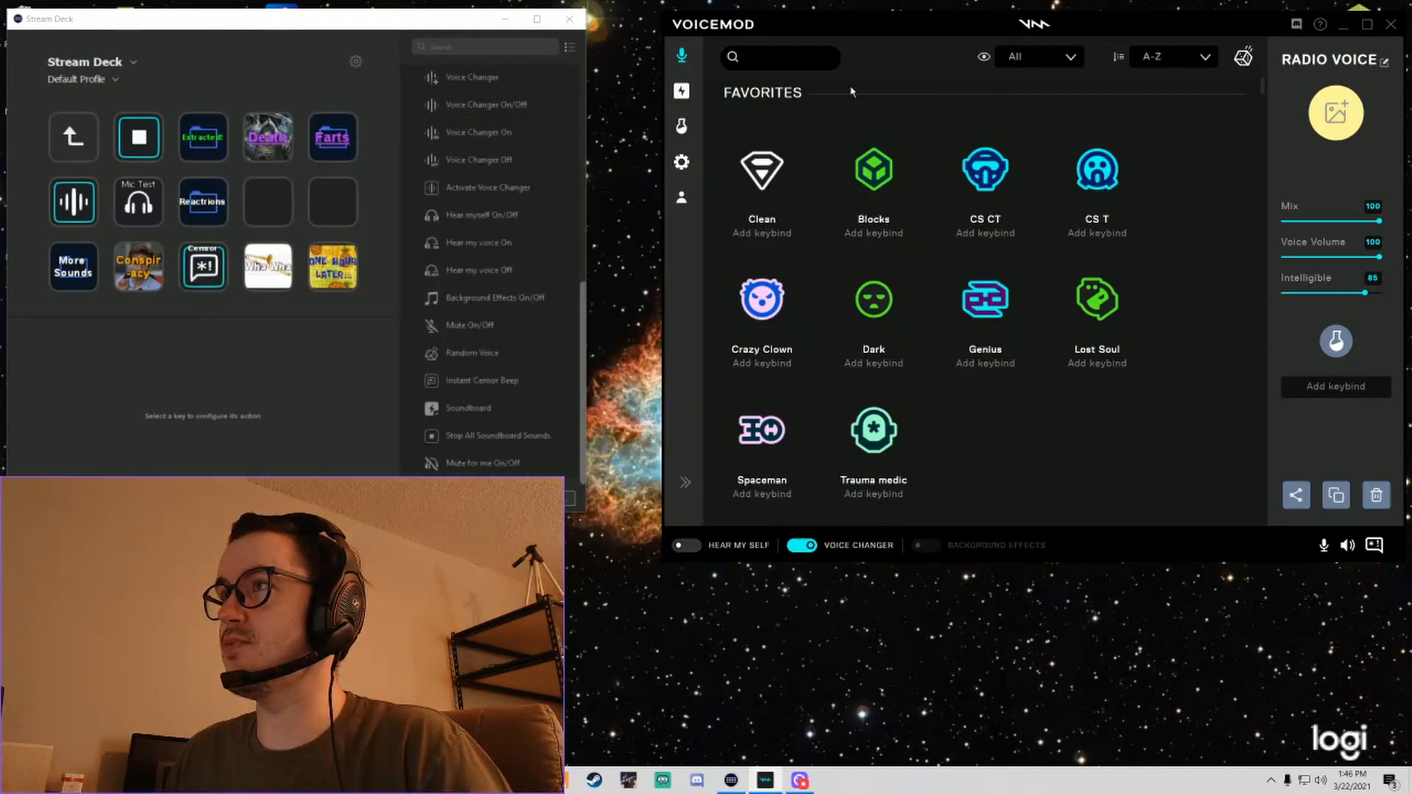
{"action": "left_click", "coordinate": [682, 91]}
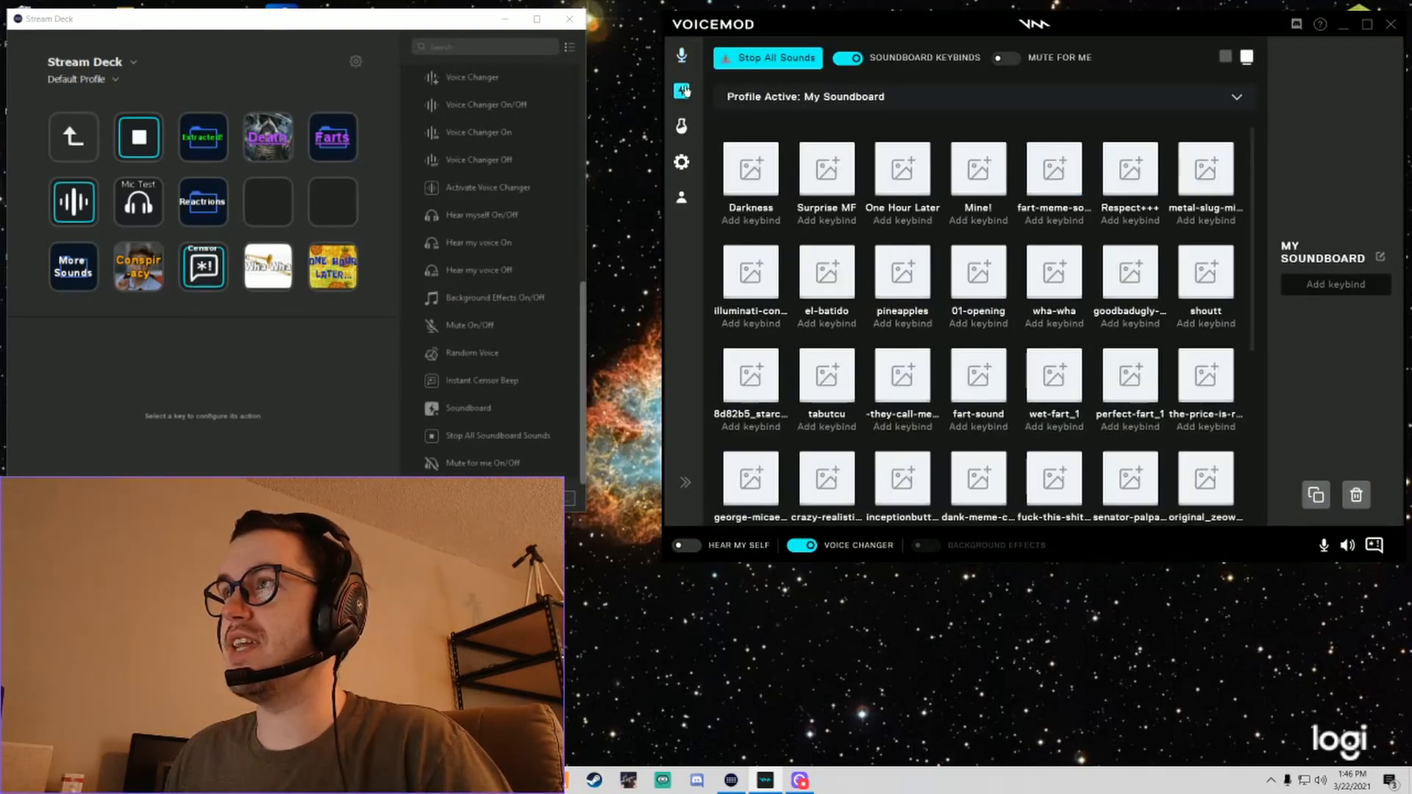
Add the audio file snoop-dogg-base-instrumental-mp3cut (1) from Downloads to the My Soundboard profile and select the new sound.
{"action": "scroll", "coordinate": [821, 213], "scroll_direction": "down", "scroll_amount": 3}
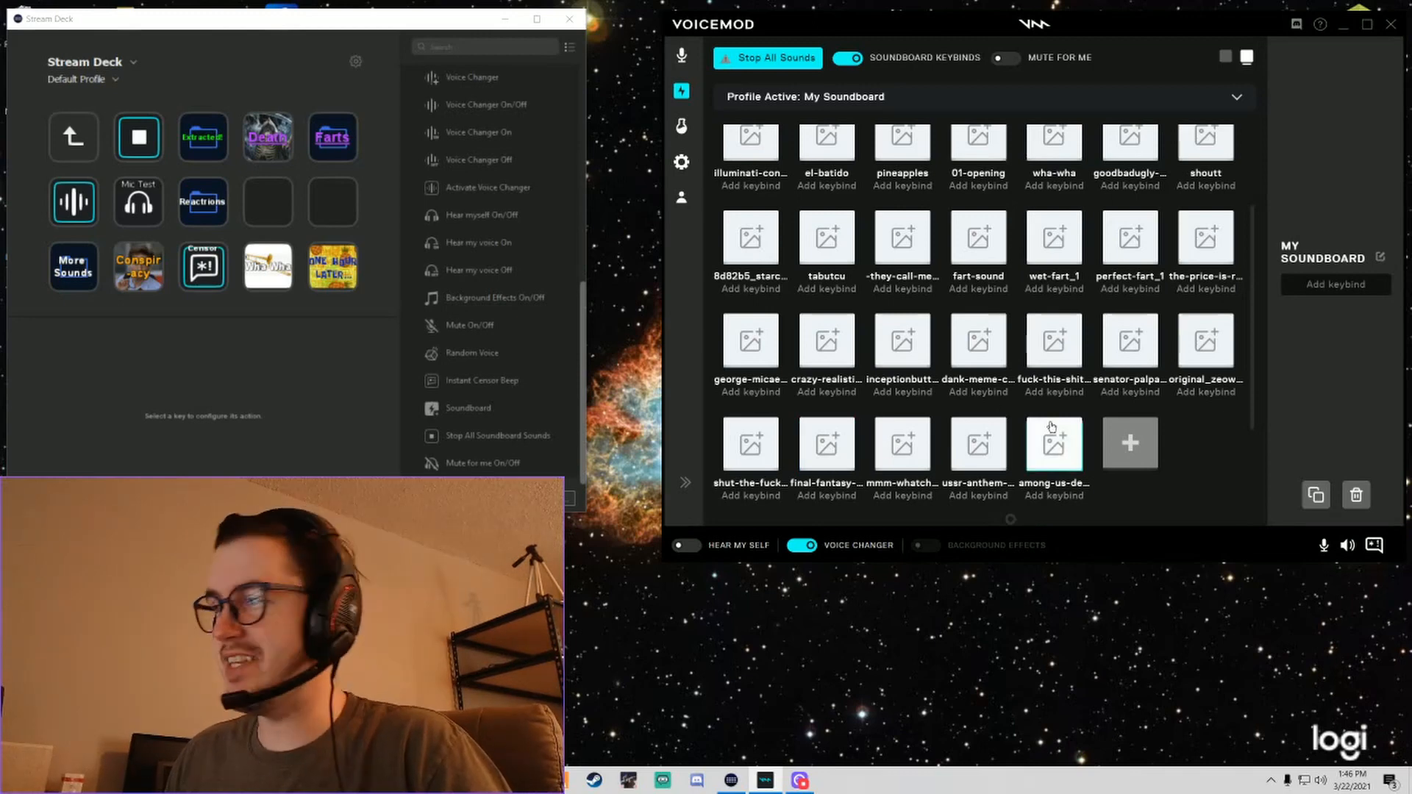
{"action": "left_click", "coordinate": [1131, 443]}
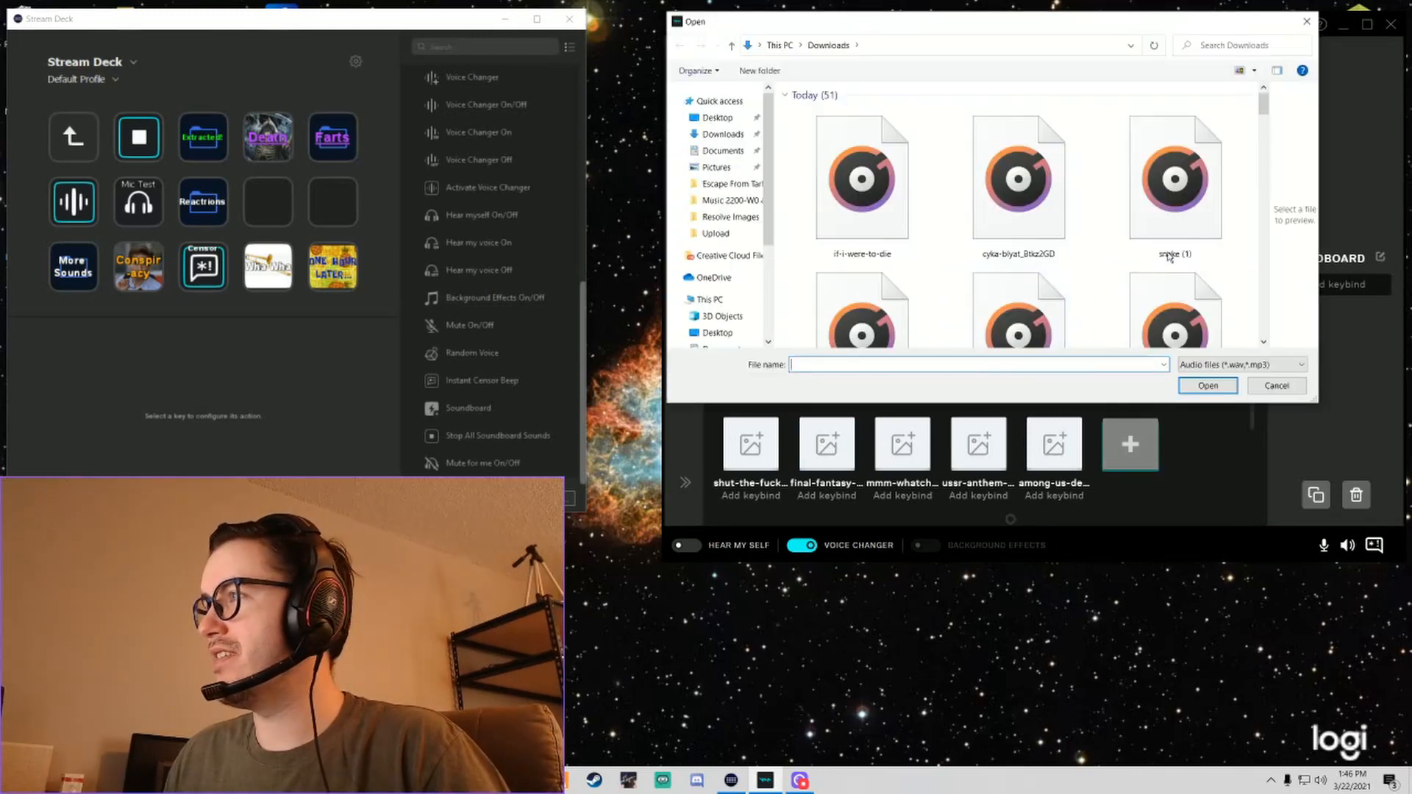
{"action": "scroll", "coordinate": [1136, 244], "scroll_direction": "down", "scroll_amount": 1}
{"action": "scroll", "coordinate": [1137, 244], "scroll_direction": "down", "scroll_amount": 1}
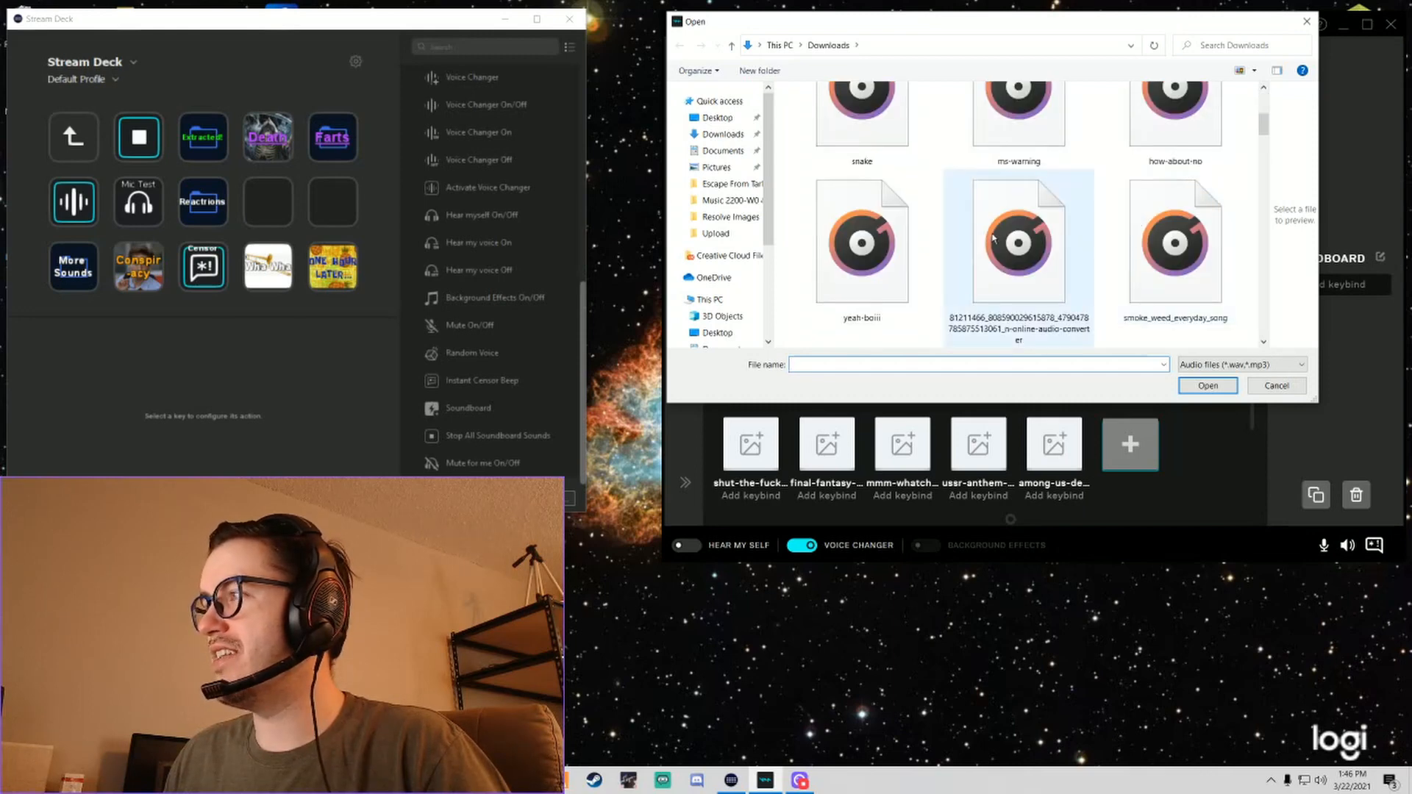
{"action": "scroll", "coordinate": [993, 238], "scroll_direction": "down", "scroll_amount": 2}
{"action": "scroll", "coordinate": [1013, 235], "scroll_direction": "down", "scroll_amount": 1}
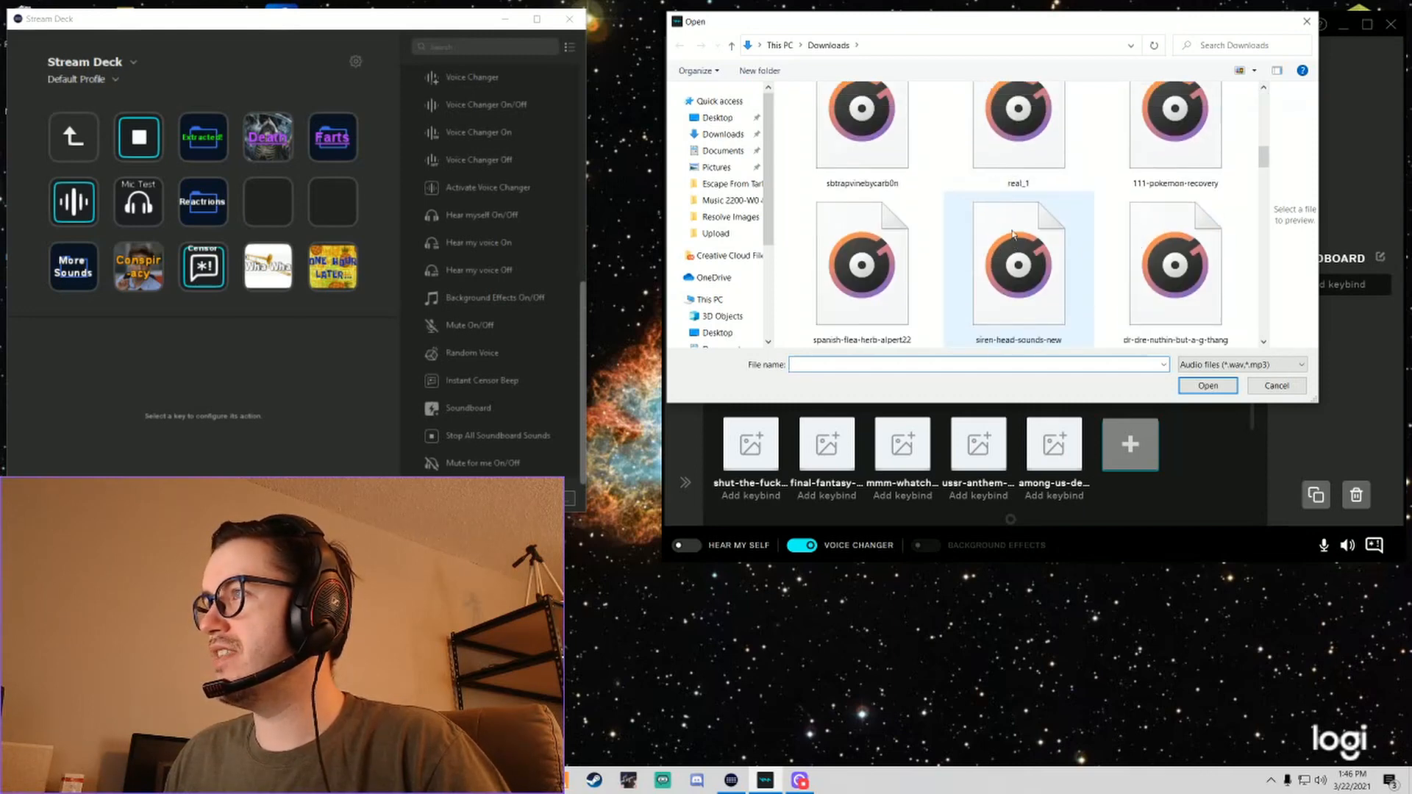
{"action": "scroll", "coordinate": [1013, 234], "scroll_direction": "down", "scroll_amount": 1}
{"action": "scroll", "coordinate": [1027, 231], "scroll_direction": "down", "scroll_amount": 3}
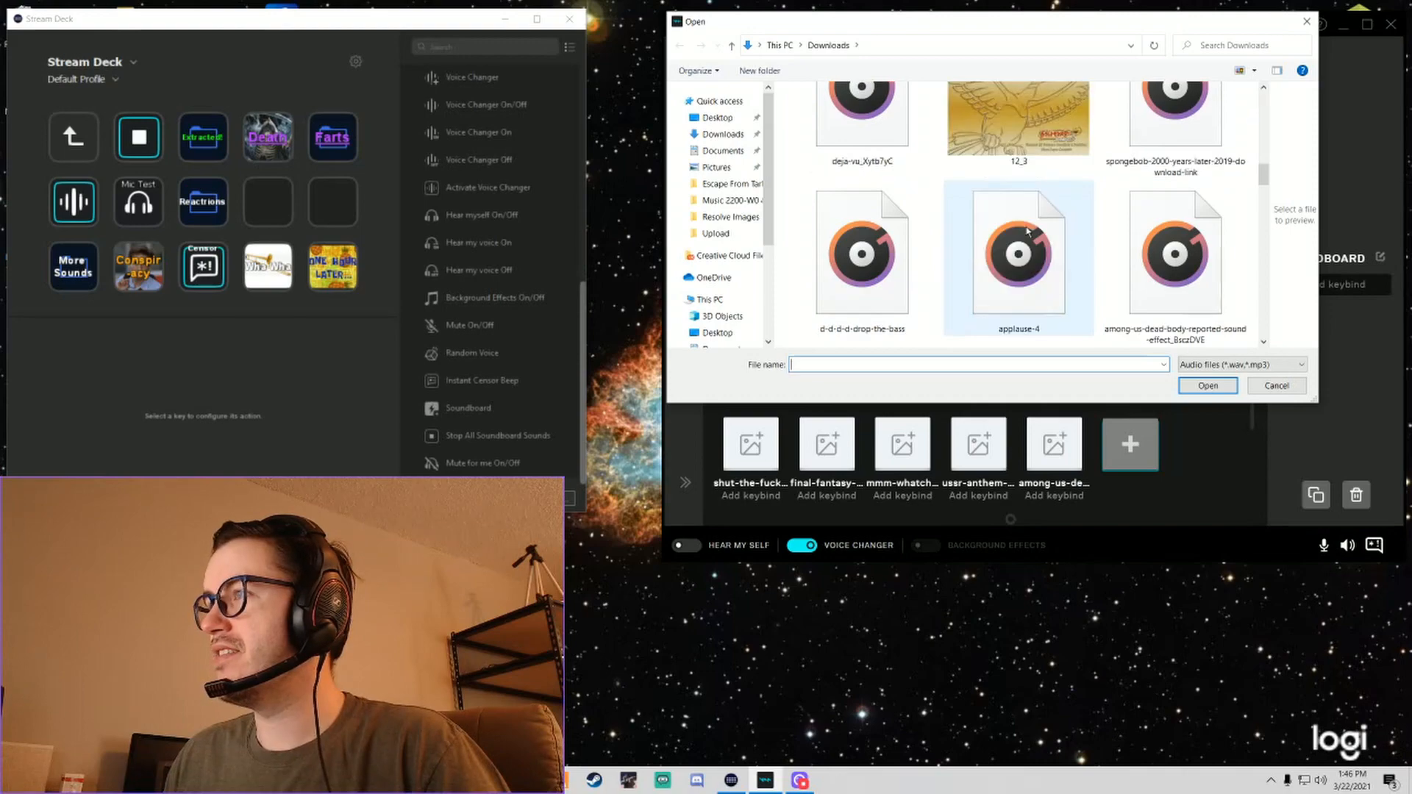
{"action": "scroll", "coordinate": [1030, 233], "scroll_direction": "up", "scroll_amount": 4}
{"action": "scroll", "coordinate": [1028, 232], "scroll_direction": "up", "scroll_amount": 2}
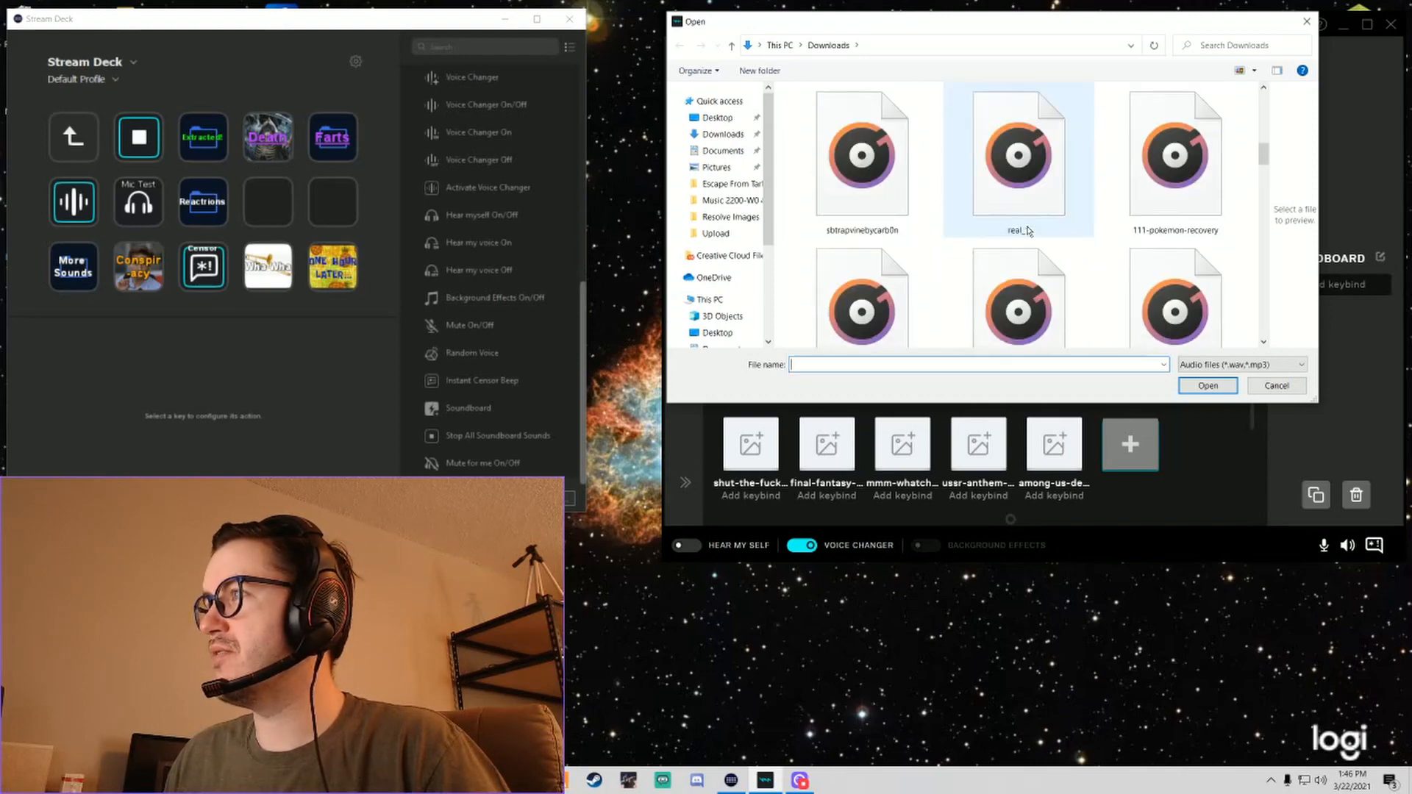
{"action": "left_click", "coordinate": [1023, 183]}
{"action": "double_click", "coordinate": [1022, 183]}
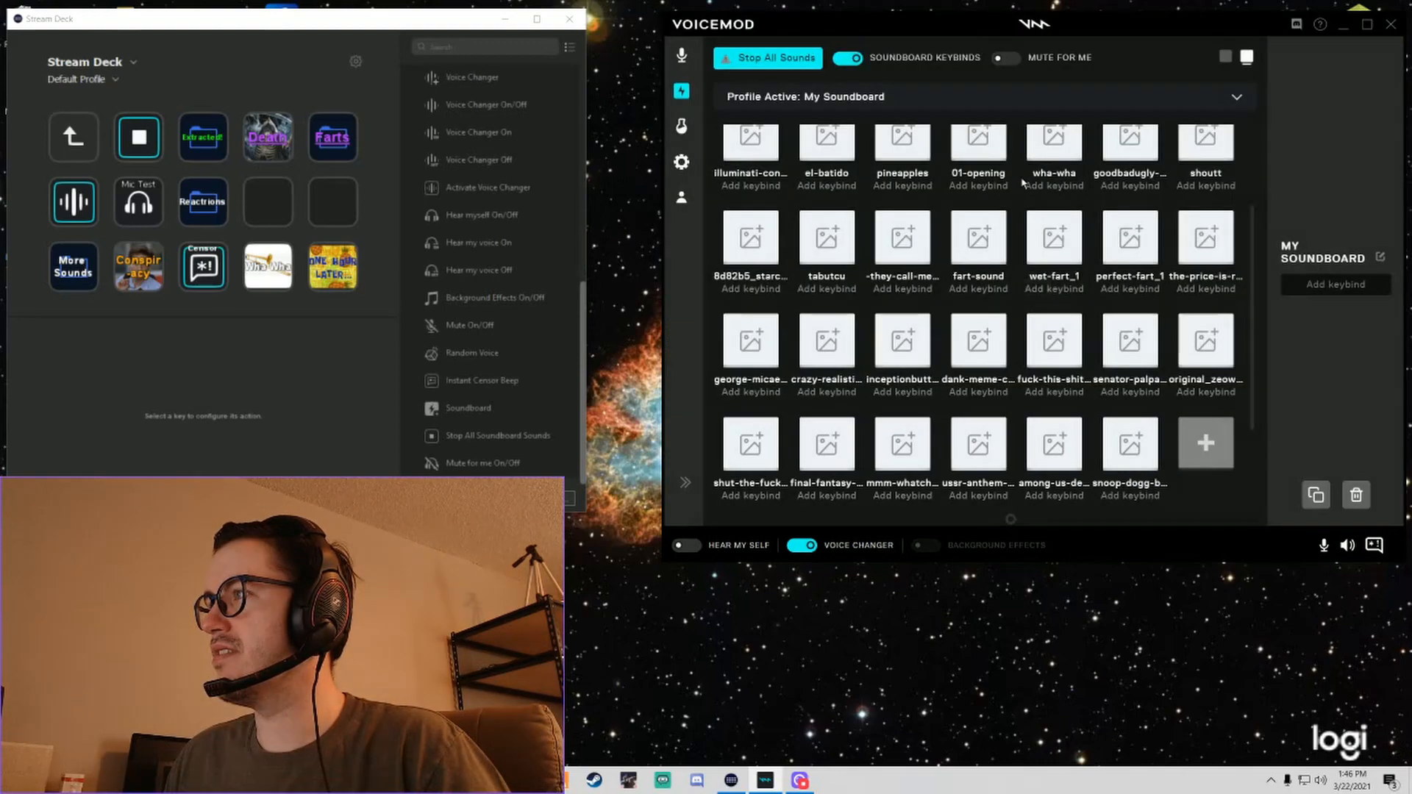
{"action": "left_click", "coordinate": [1130, 440]}
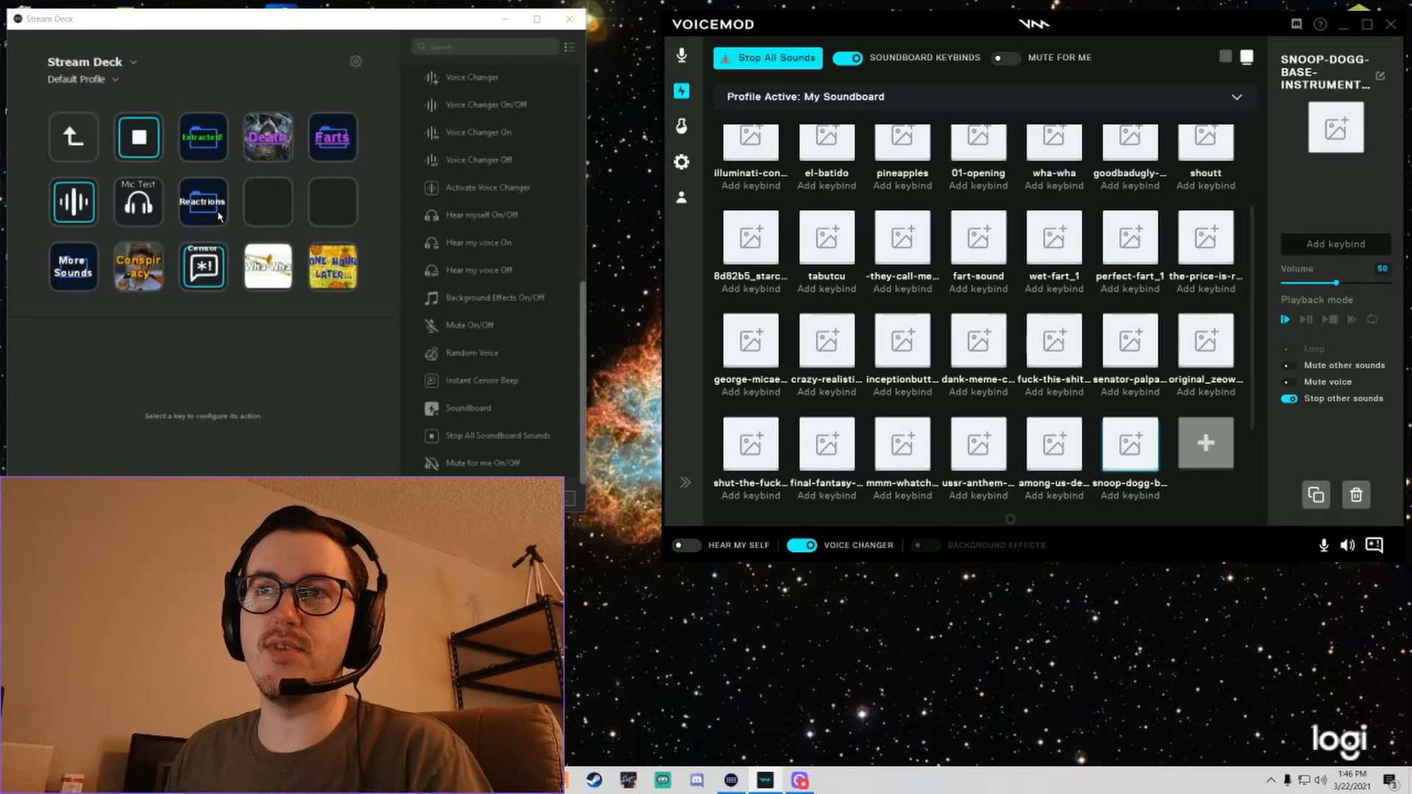
In the Stream Deck's green-labelled folder, assign a Voicemod Soundboard action to the last key of the third row.
{"action": "double_click", "coordinate": [210, 153]}
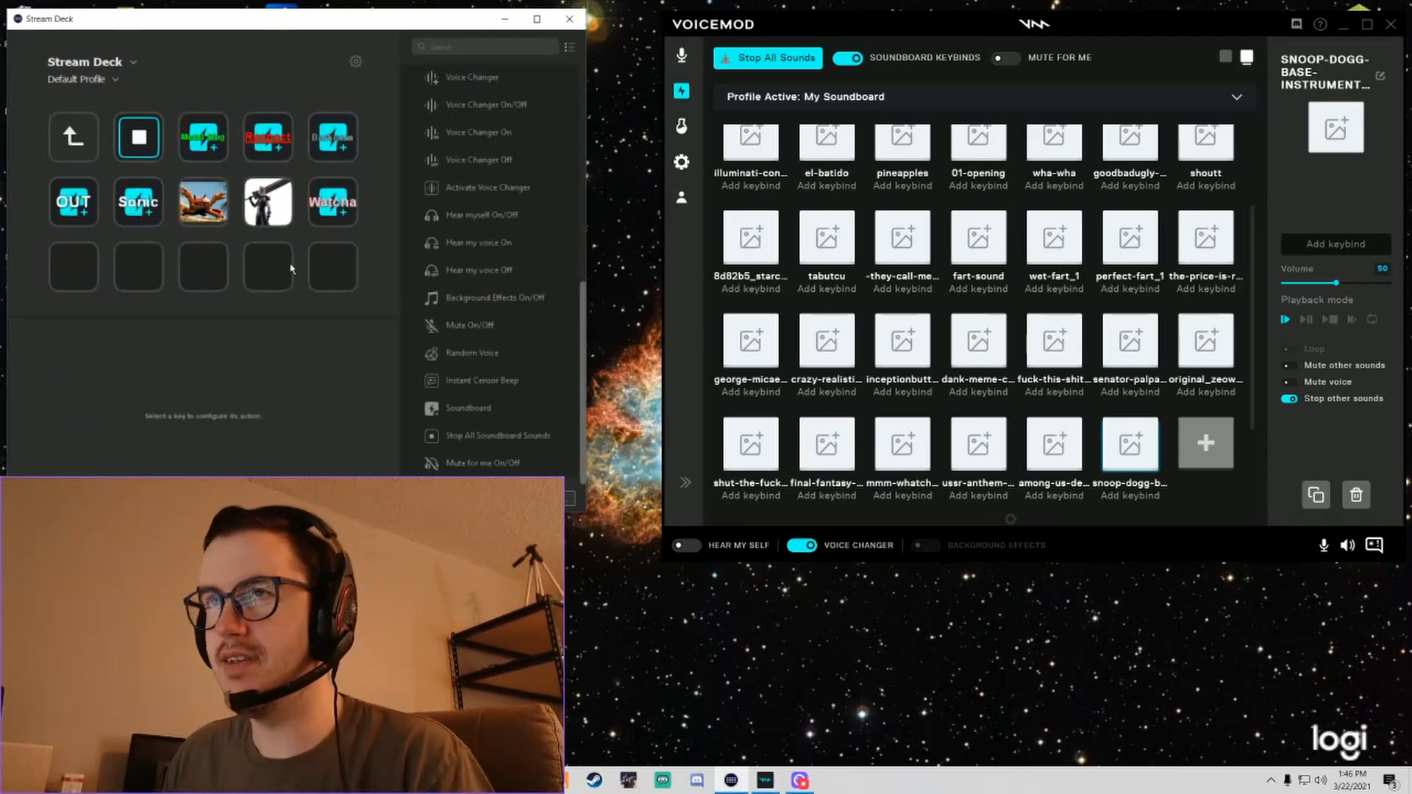
{"action": "right_click", "coordinate": [329, 265]}
{"action": "left_click", "coordinate": [443, 420]}
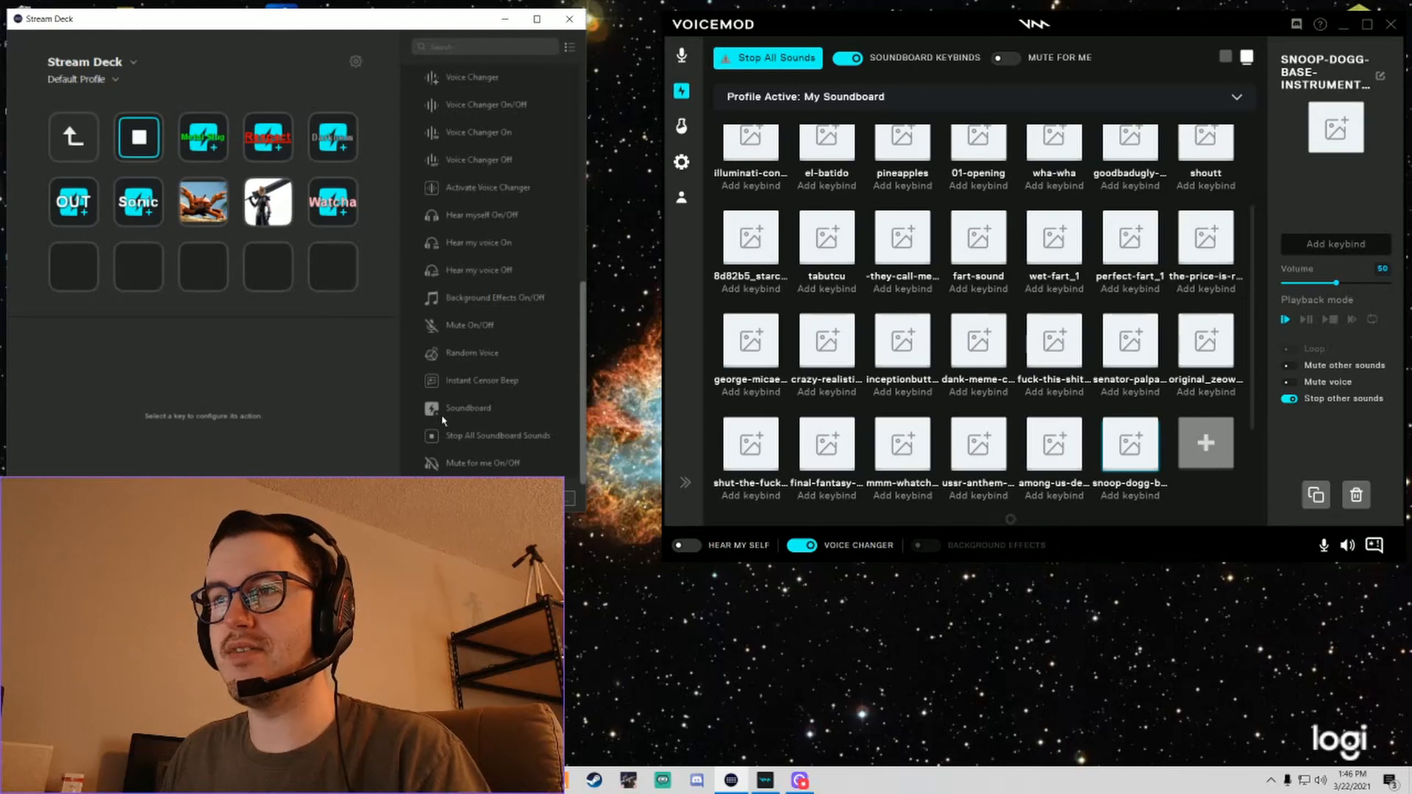
{"action": "left_click_drag", "start_coordinate": [430, 411], "coordinate": [333, 266]}
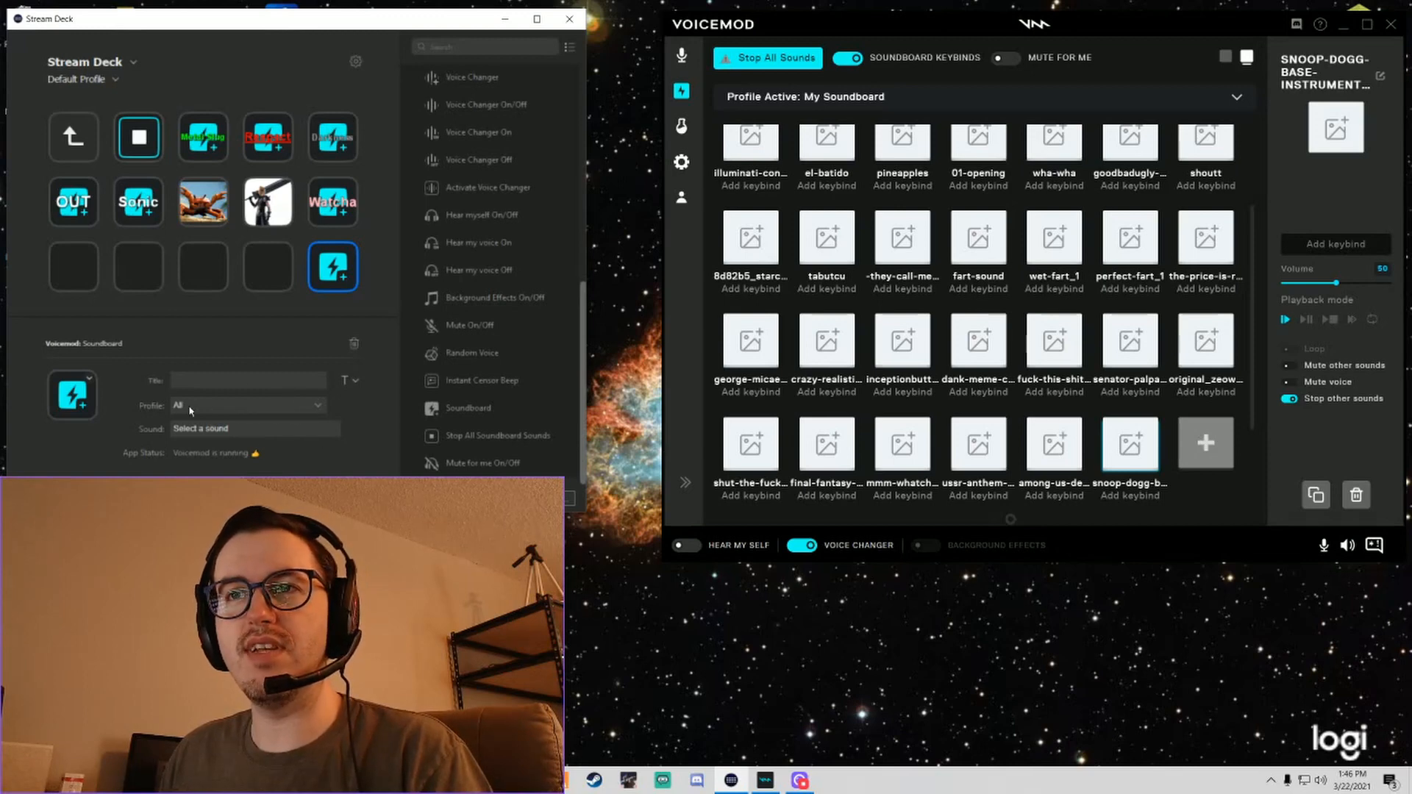
Set the new key's profile to My Soundboard and its sound to snoop-dogg-base-instrumental-mp3cut (1), and title it Snoop.
{"action": "left_click", "coordinate": [280, 406]}
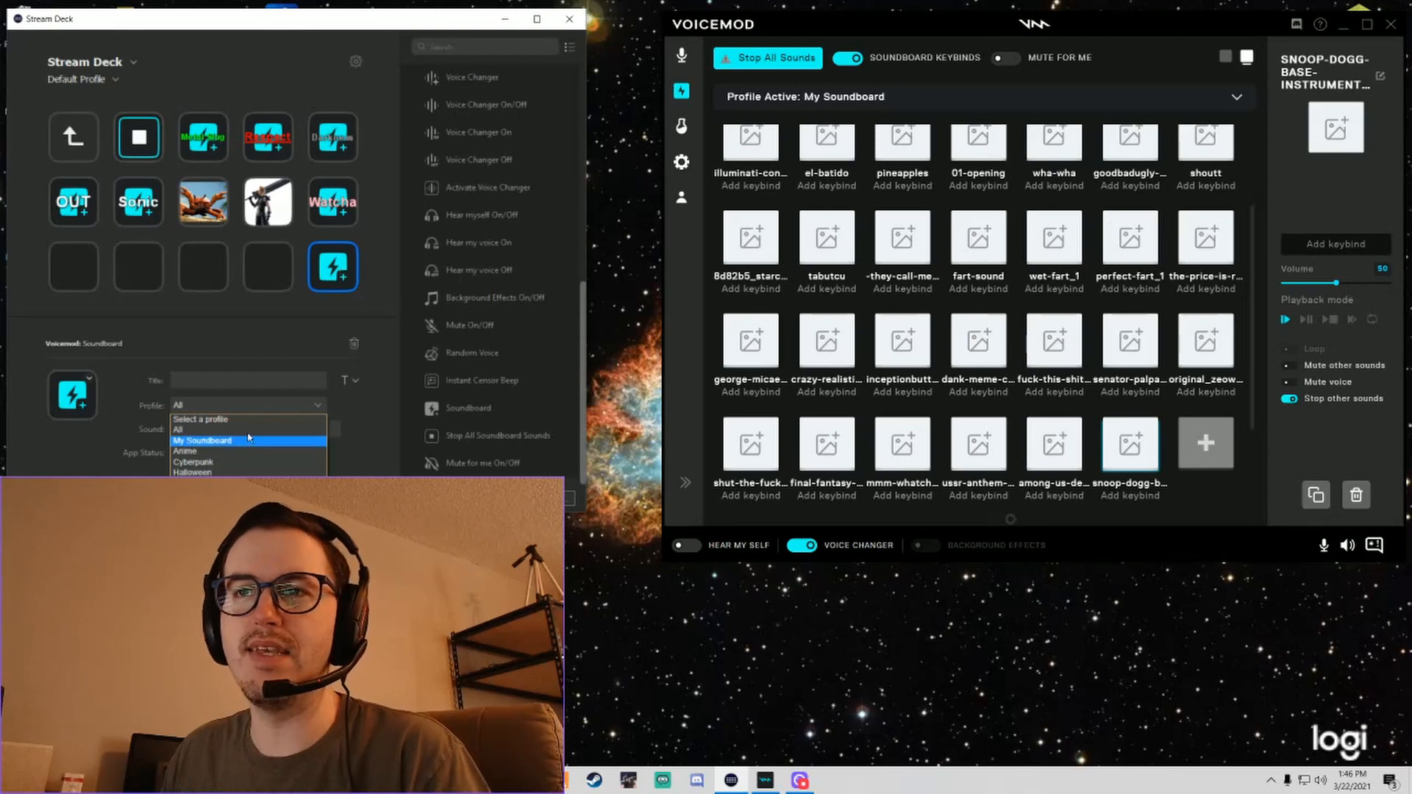
{"action": "left_click", "coordinate": [246, 404]}
{"action": "left_click", "coordinate": [247, 405]}
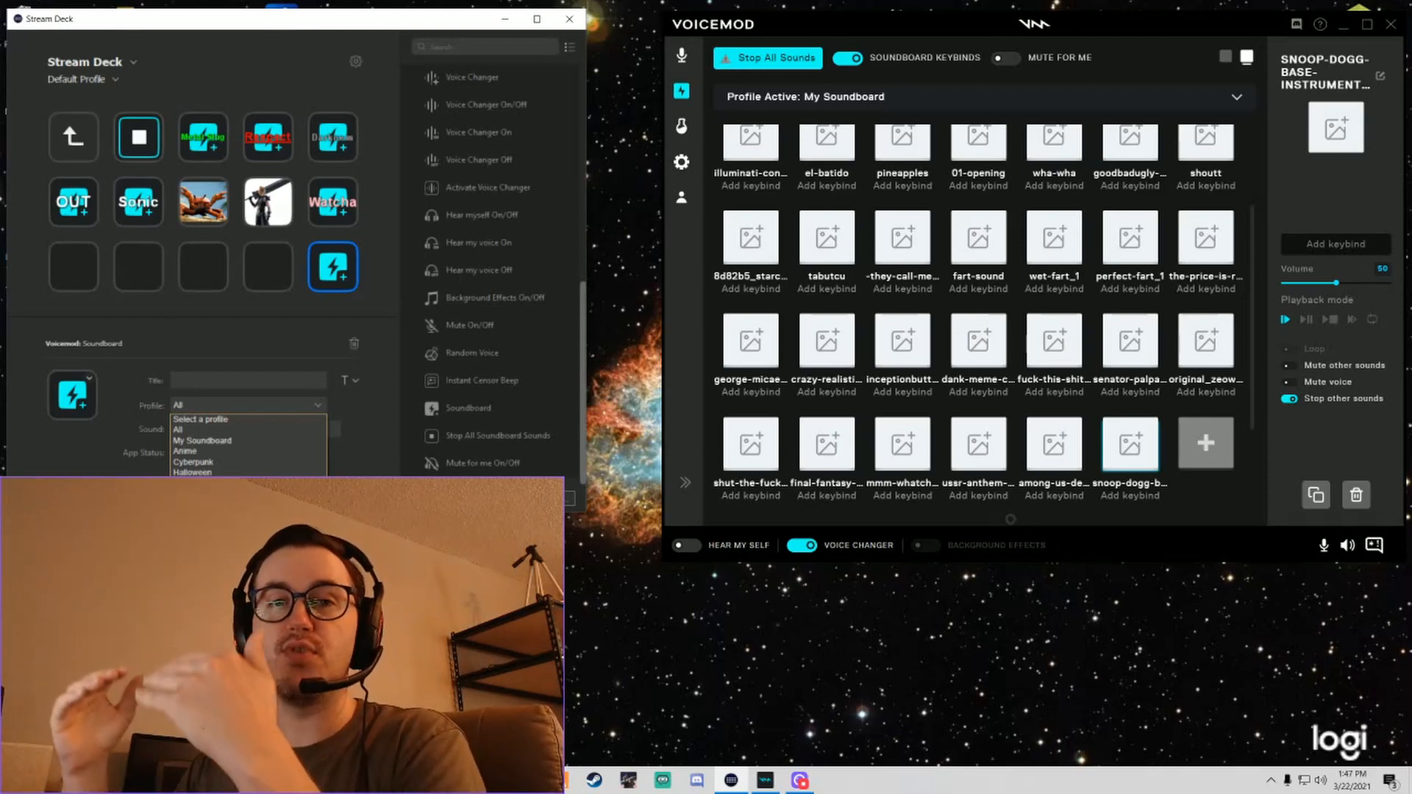
{"action": "left_click", "coordinate": [258, 442]}
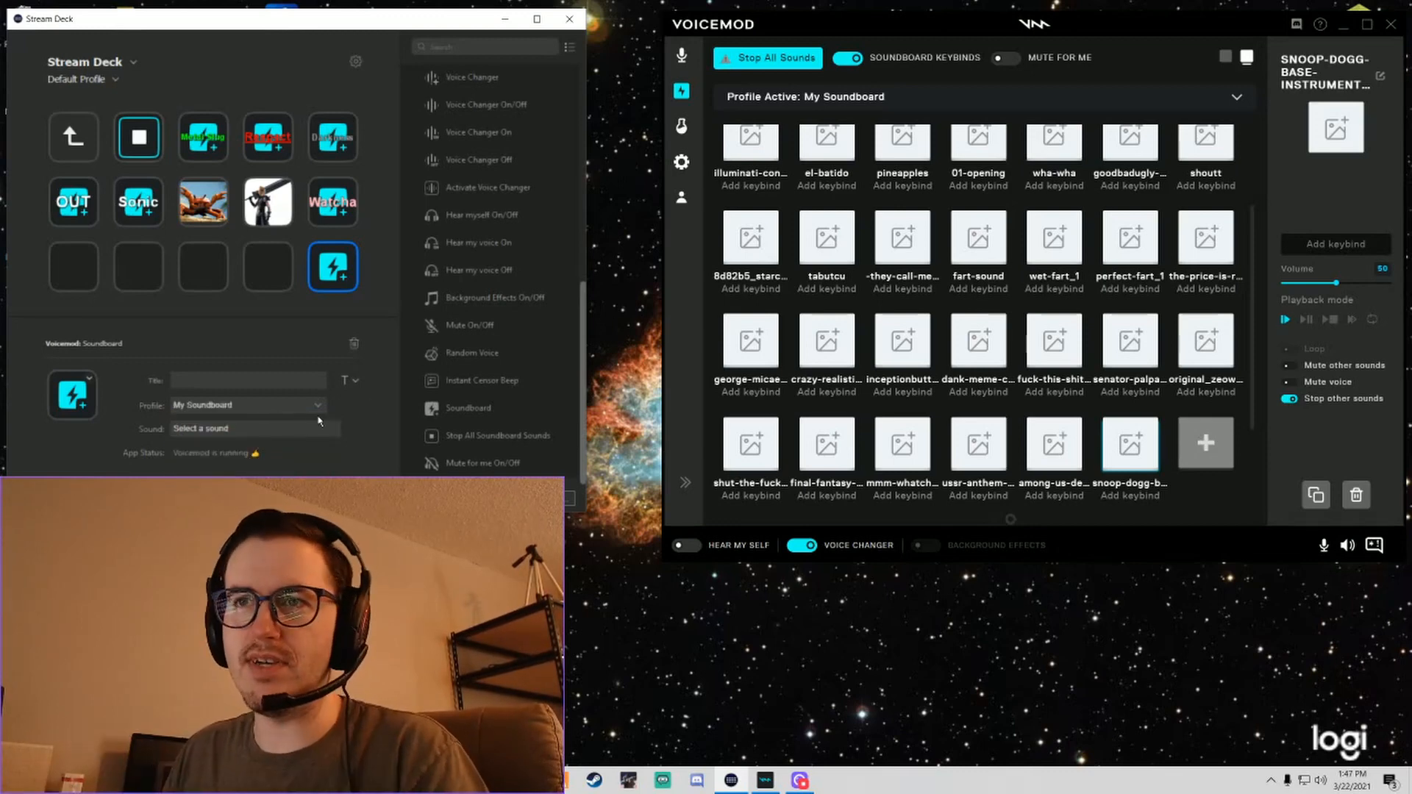
{"action": "left_click", "coordinate": [261, 432]}
{"action": "scroll", "coordinate": [303, 464], "scroll_direction": "down", "scroll_amount": 2}
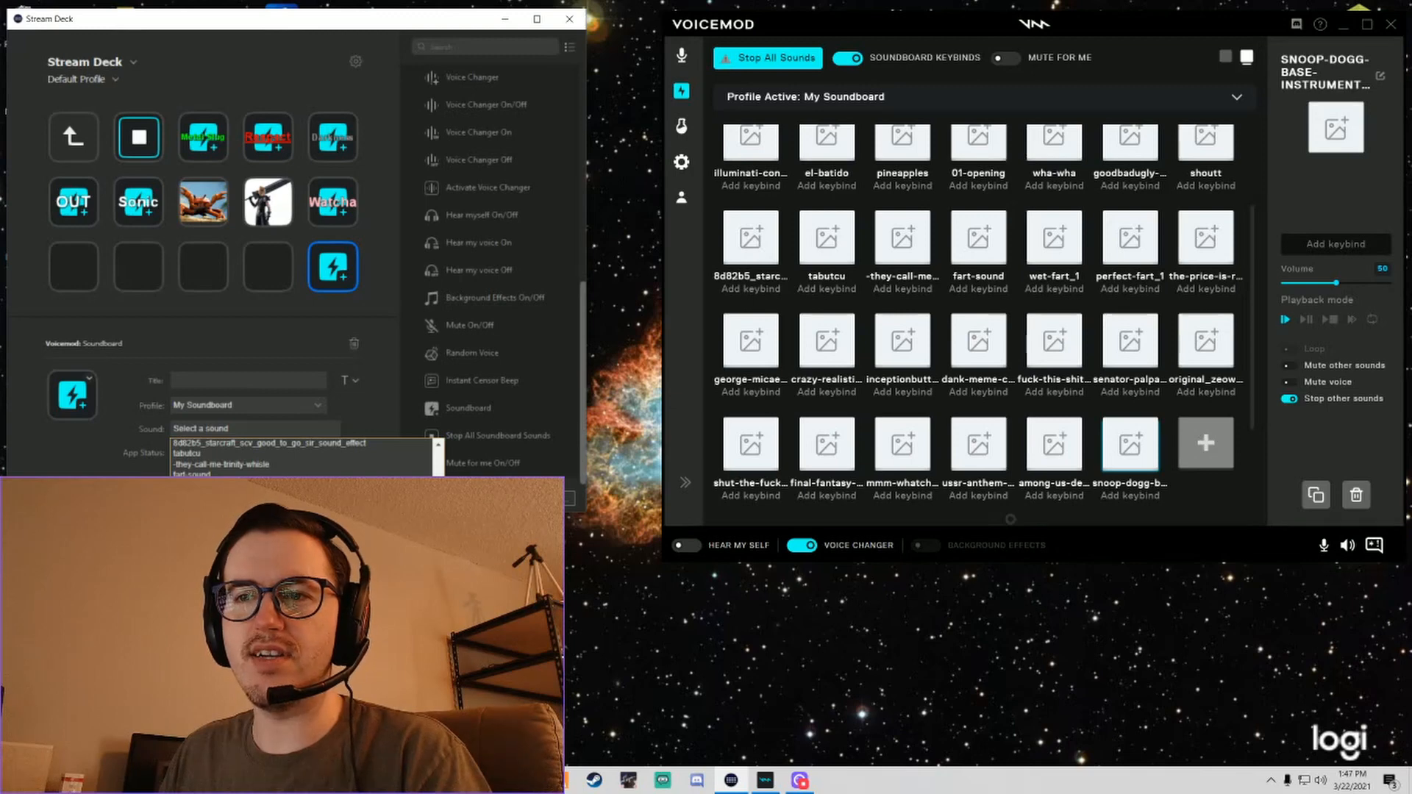
{"action": "left_click", "coordinate": [316, 645]}
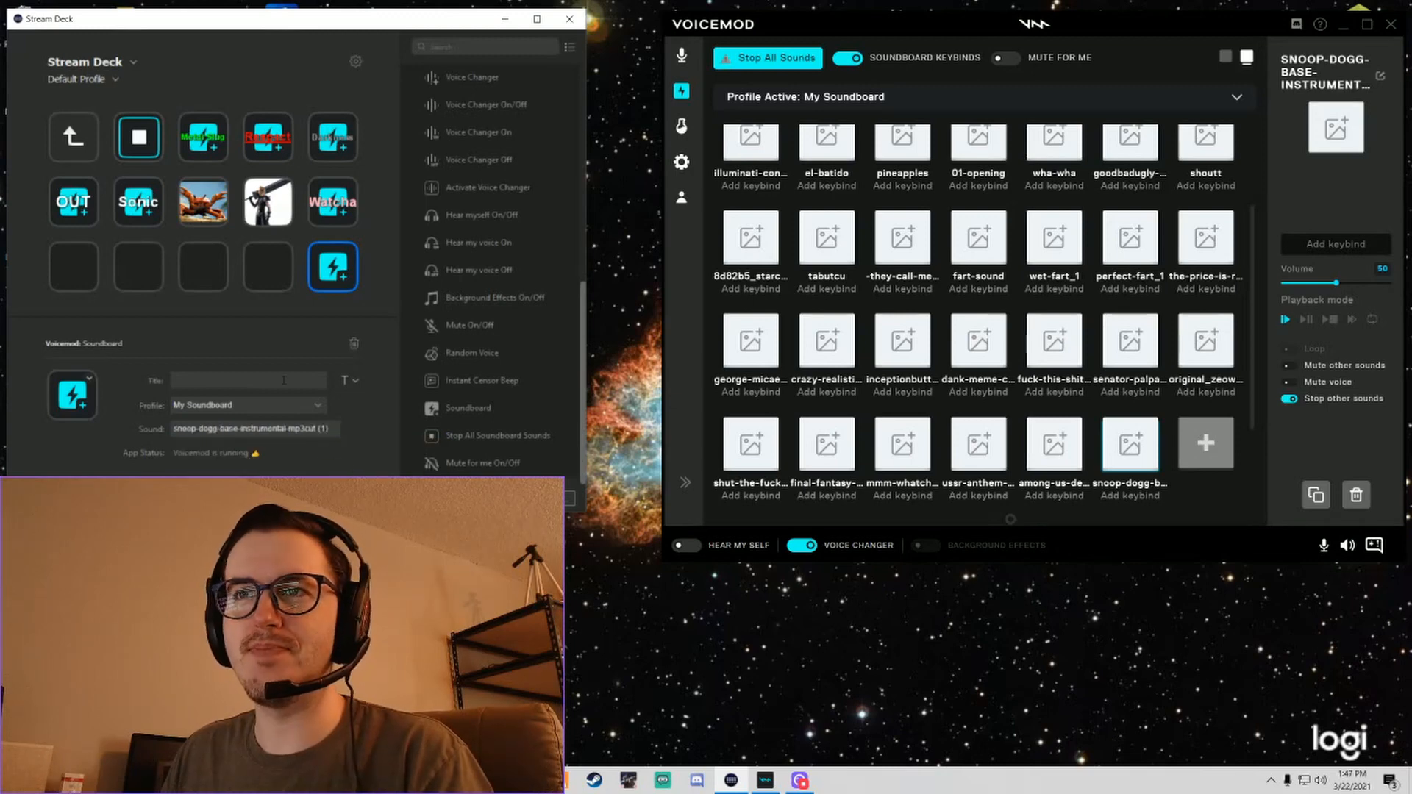
{"action": "type", "text": "Snoop"}
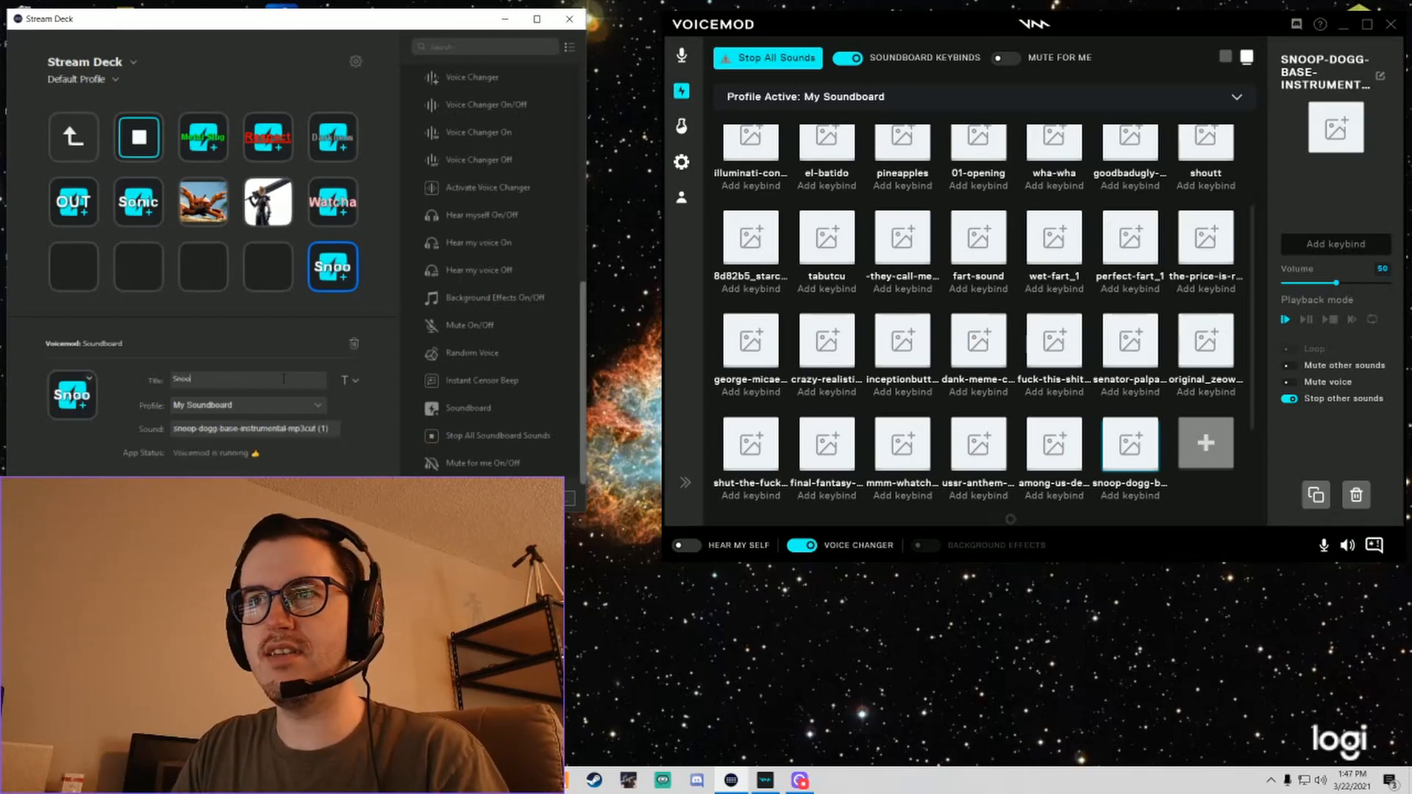
{"action": "key", "text": "Return"}
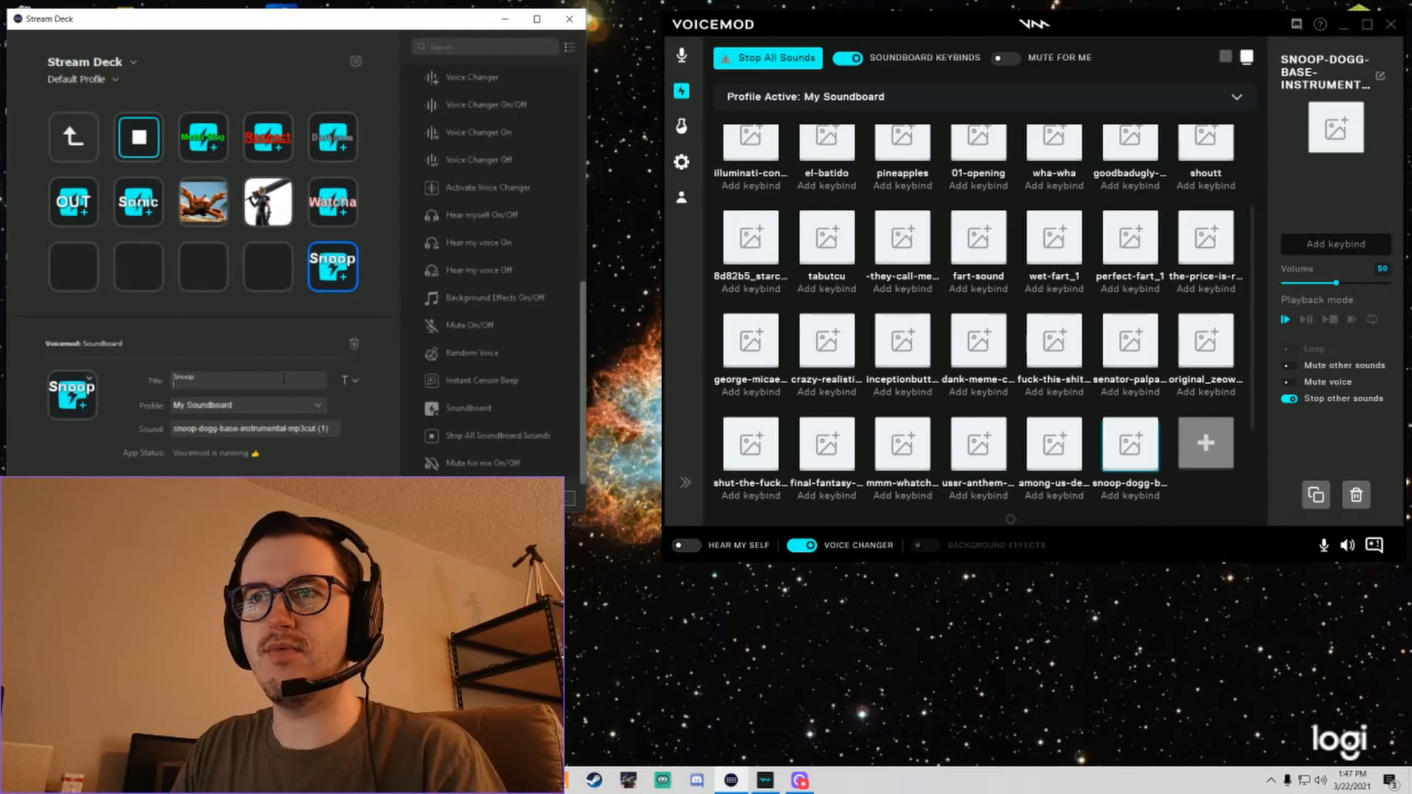
Try another title alignment on the Snoop key and return it to Align Middle.
{"action": "left_click", "coordinate": [353, 383]}
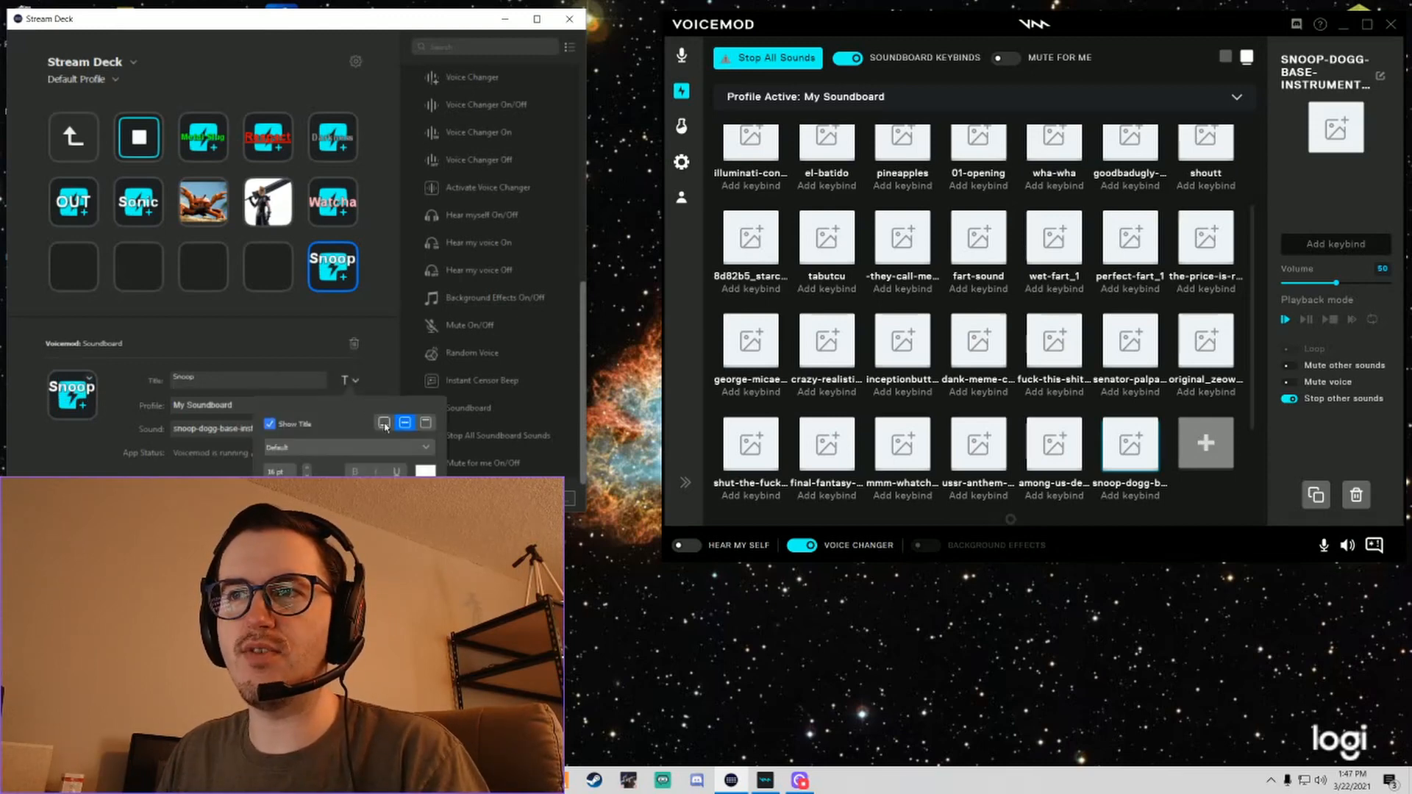
{"action": "left_click", "coordinate": [384, 423]}
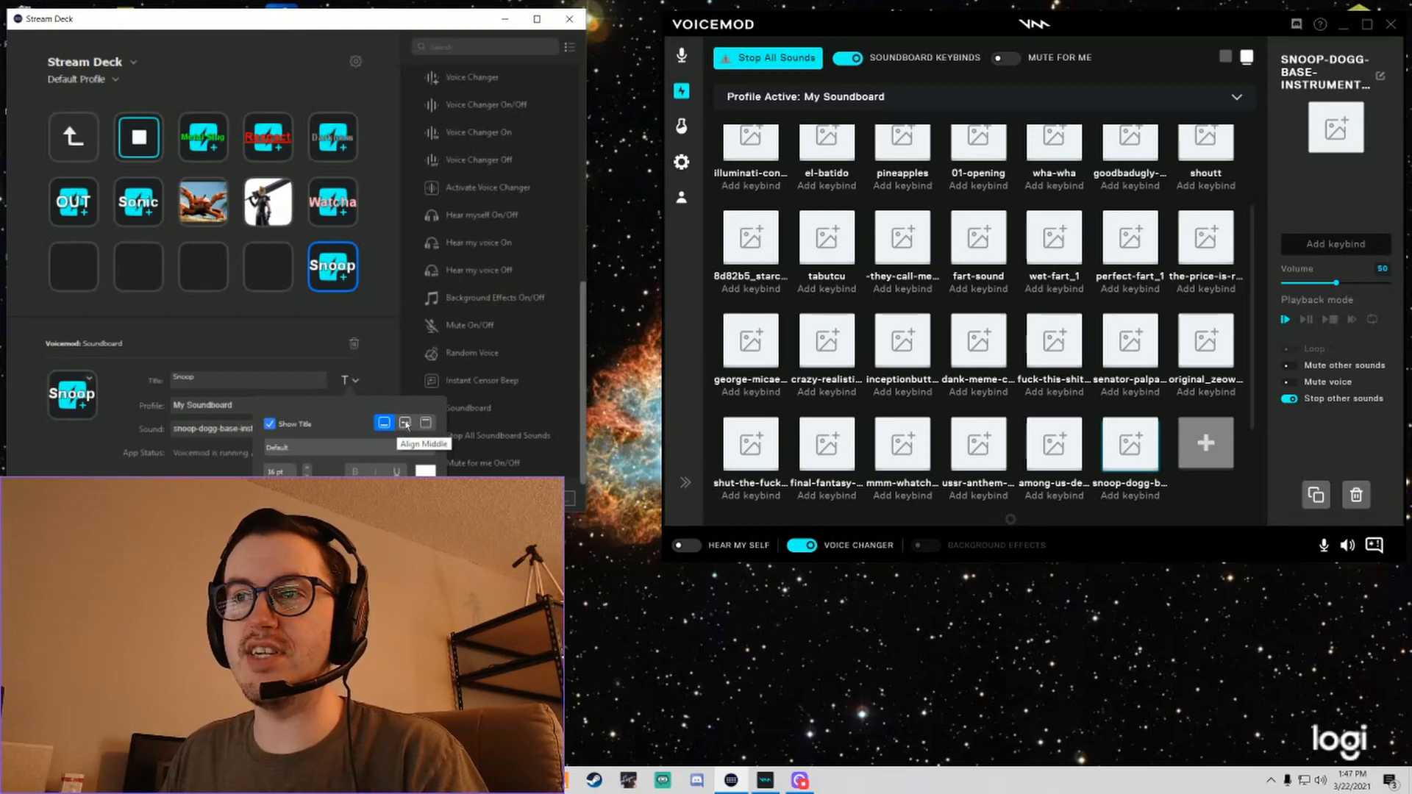
{"action": "left_click", "coordinate": [406, 425]}
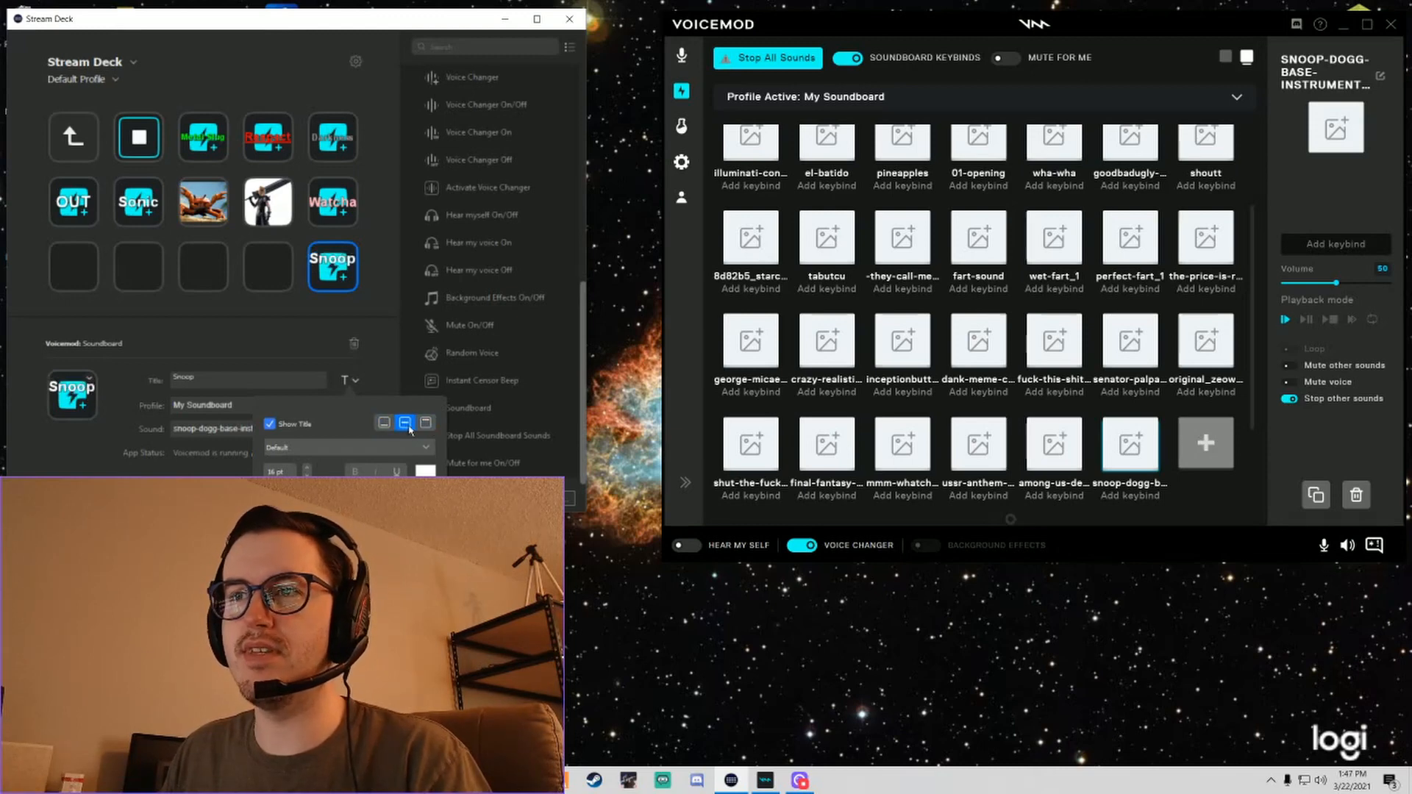
{"action": "left_click", "coordinate": [328, 398]}
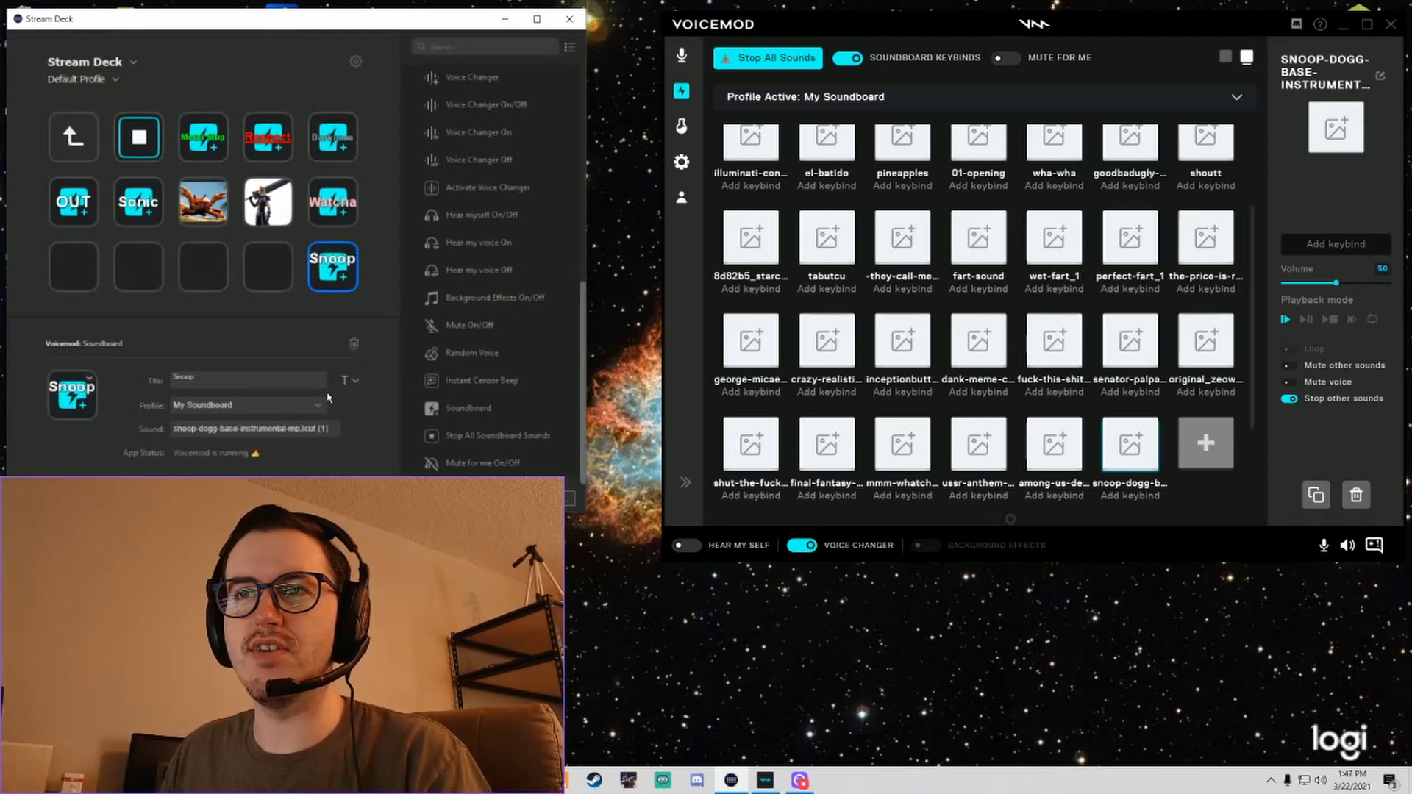
{"action": "left_click", "coordinate": [379, 334]}
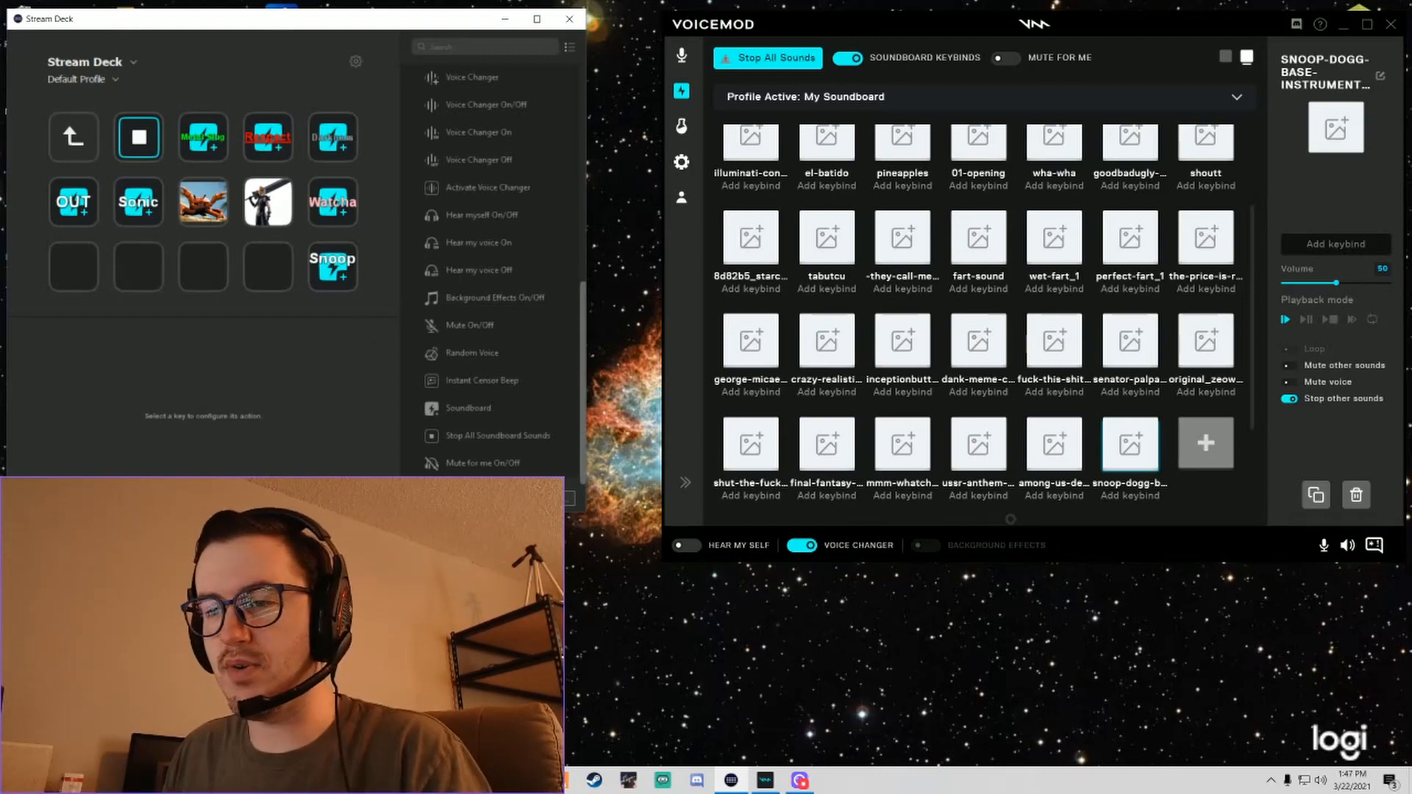
Switch to the browser and search Google Images for Snoop Dog.
{"action": "left_click", "coordinate": [526, 780]}
{"action": "scroll", "coordinate": [517, 456], "scroll_direction": "up", "scroll_amount": 2}
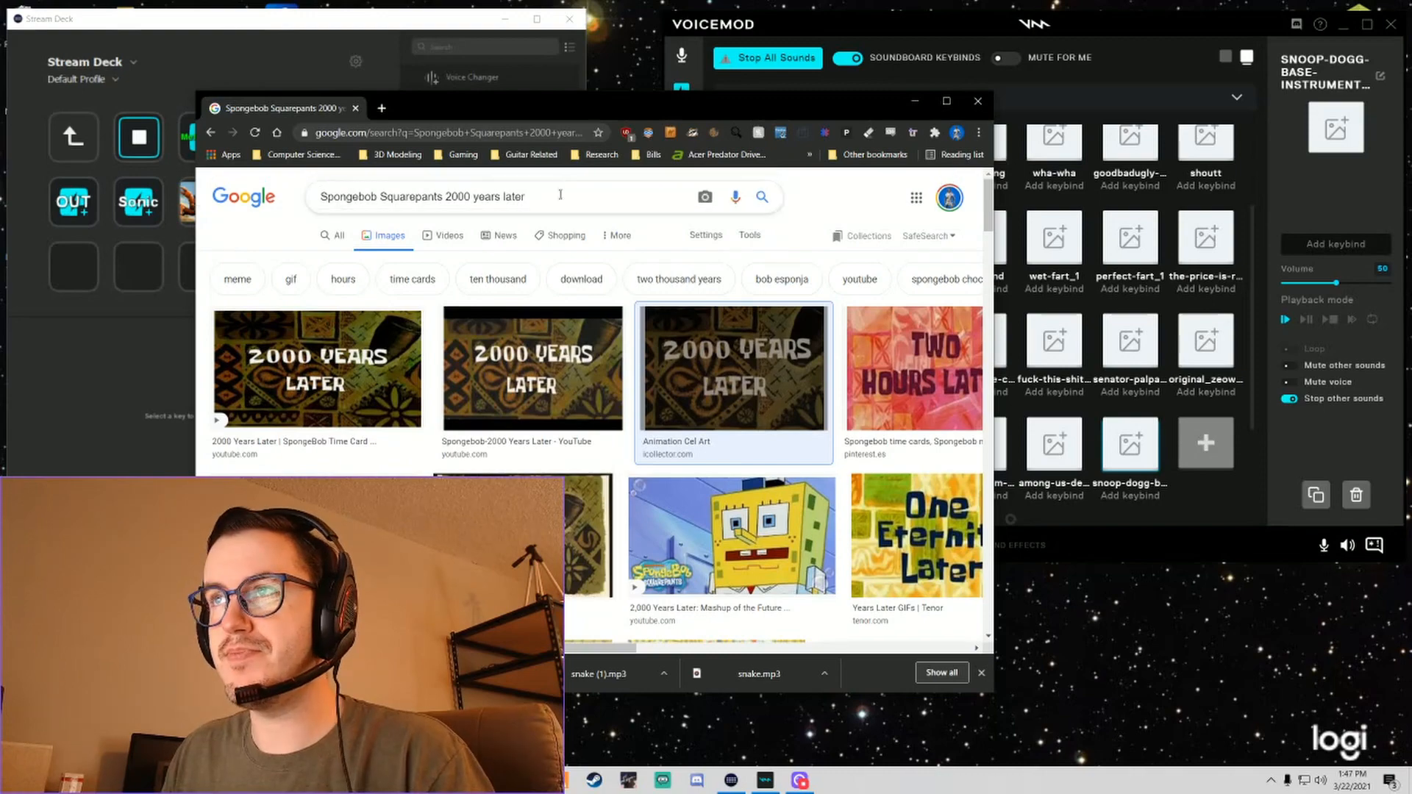
{"action": "left_click_drag", "start_coordinate": [545, 193], "coordinate": [290, 211]}
{"action": "type", "text": "Snoop Dog"}
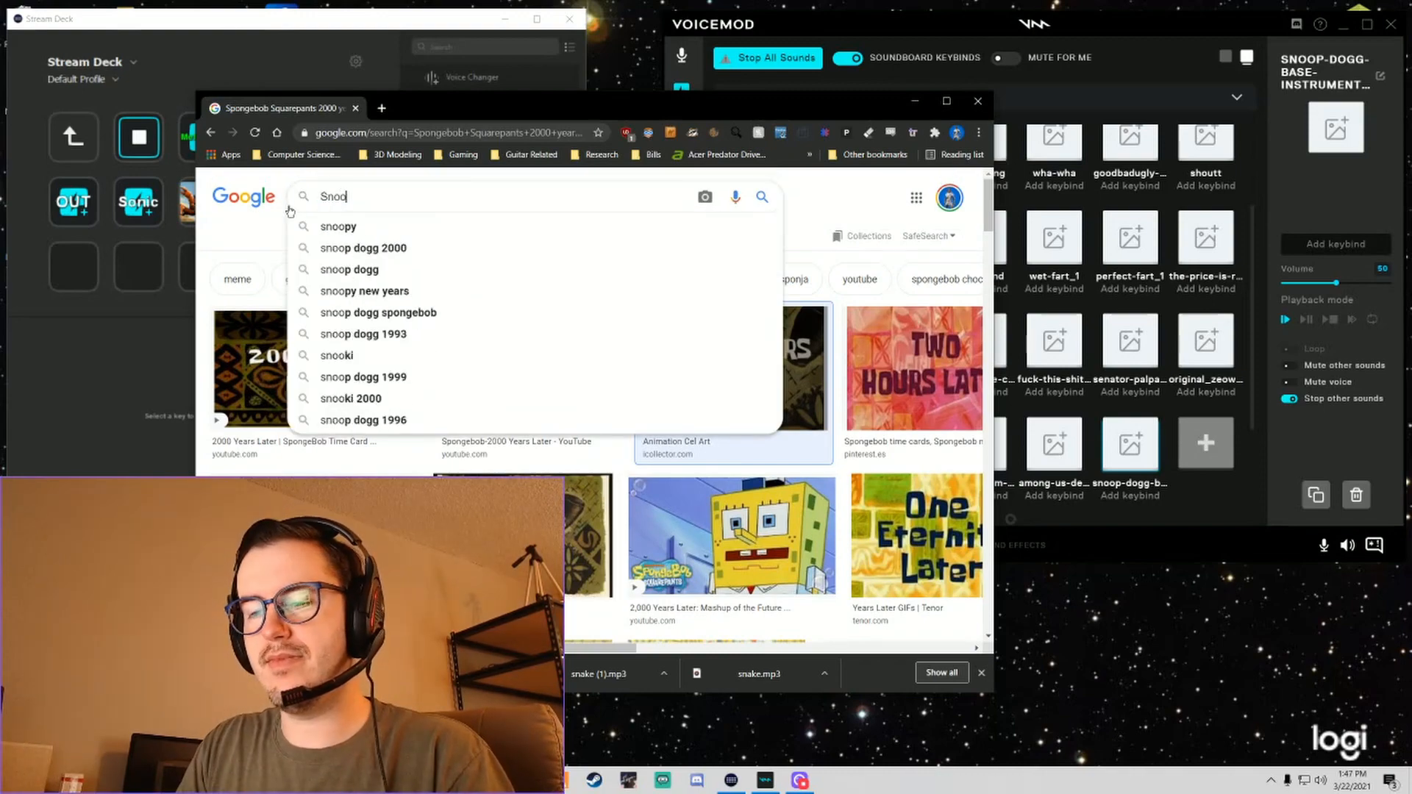
{"action": "key", "text": "Return"}
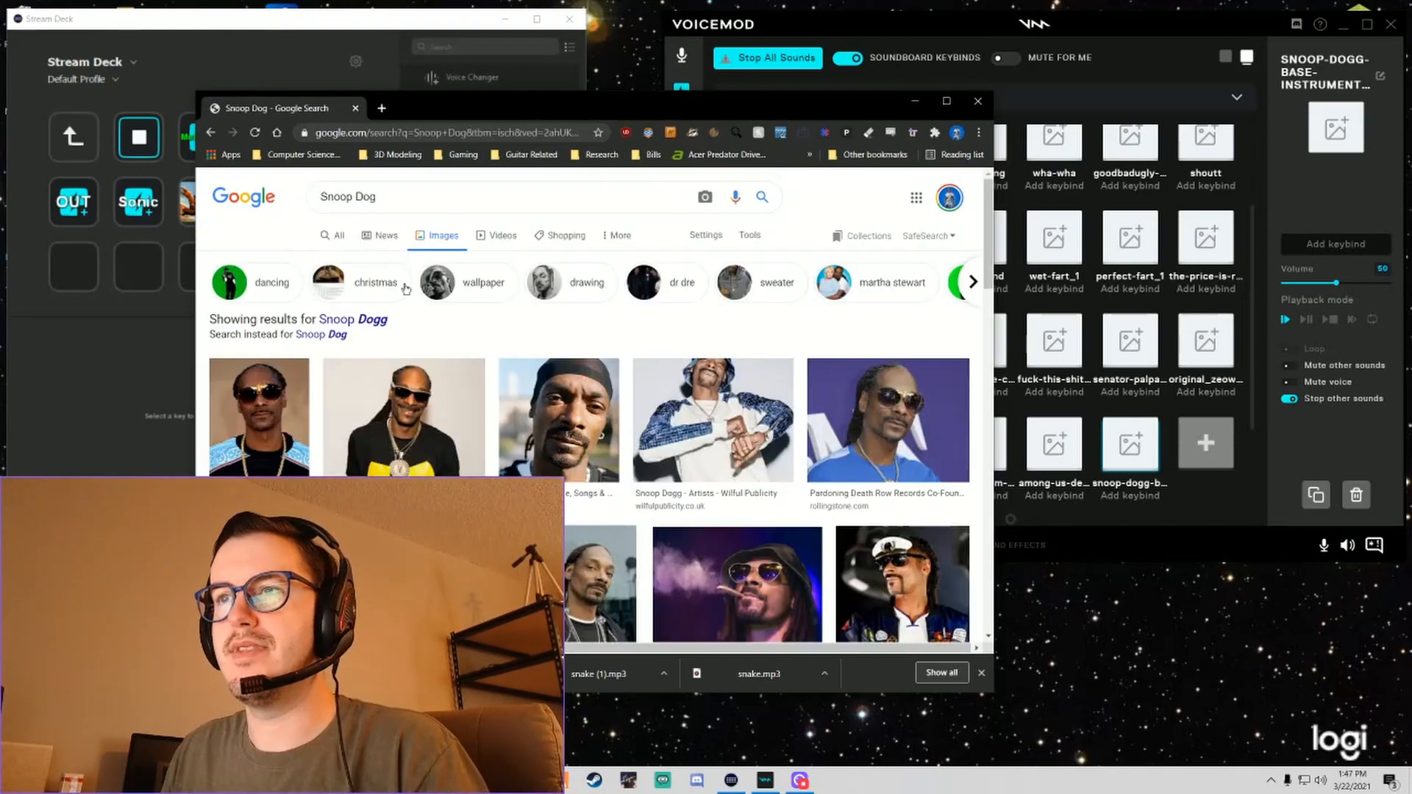
Browse the image results and open the preview of the REVOLT portrait of Snoop Dogg in sunglasses.
{"action": "scroll", "coordinate": [711, 355], "scroll_direction": "down", "scroll_amount": 5}
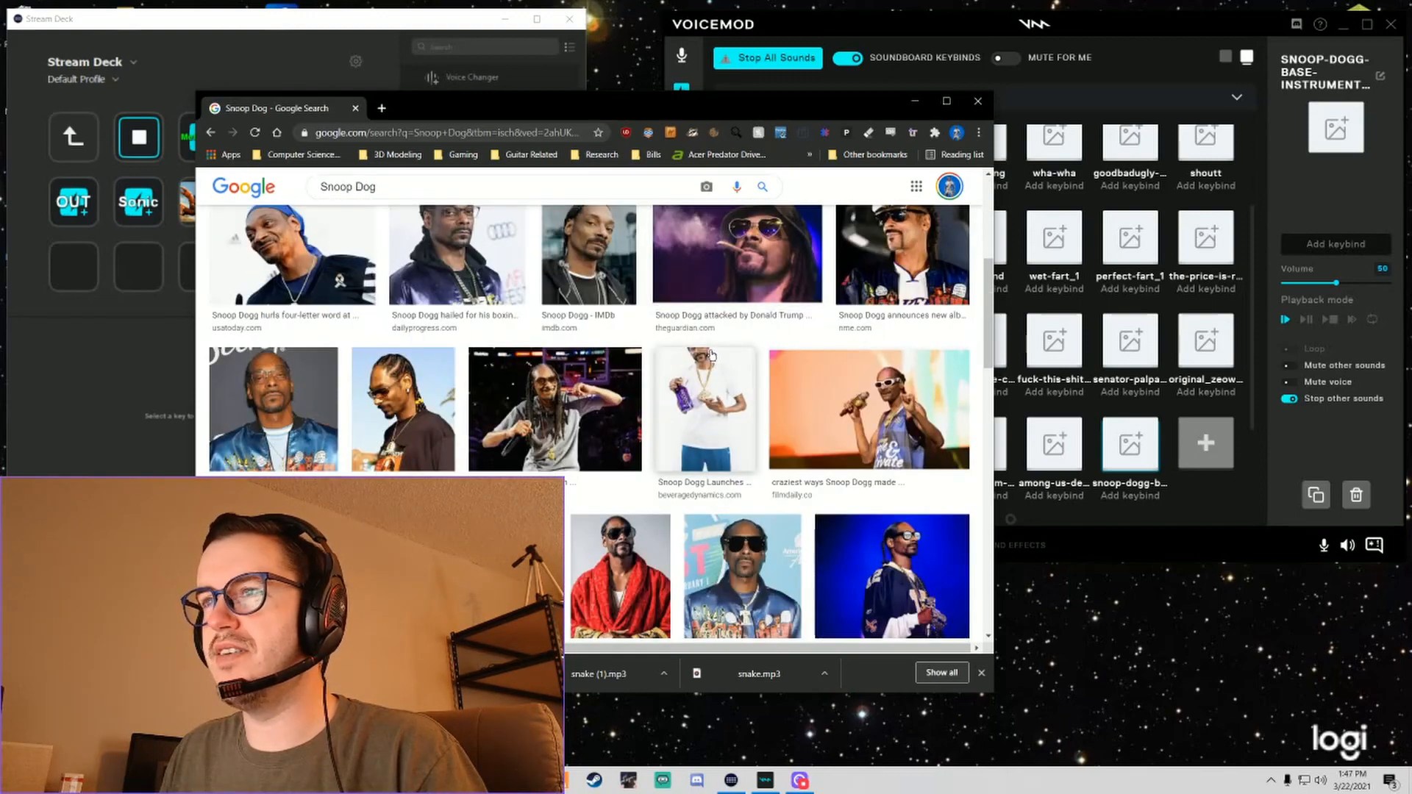
{"action": "scroll", "coordinate": [710, 355], "scroll_direction": "down", "scroll_amount": 2}
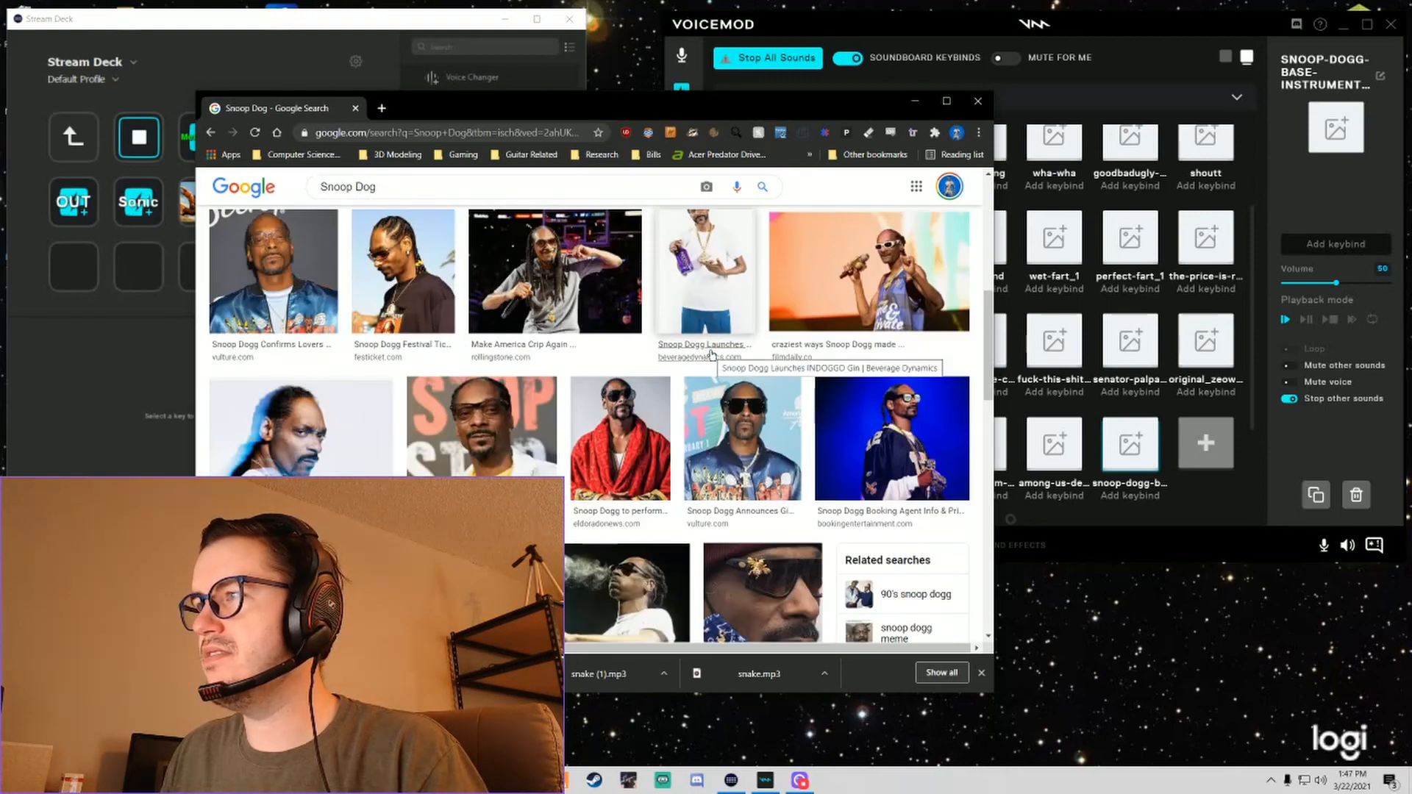
{"action": "scroll", "coordinate": [710, 355], "scroll_direction": "down", "scroll_amount": 3}
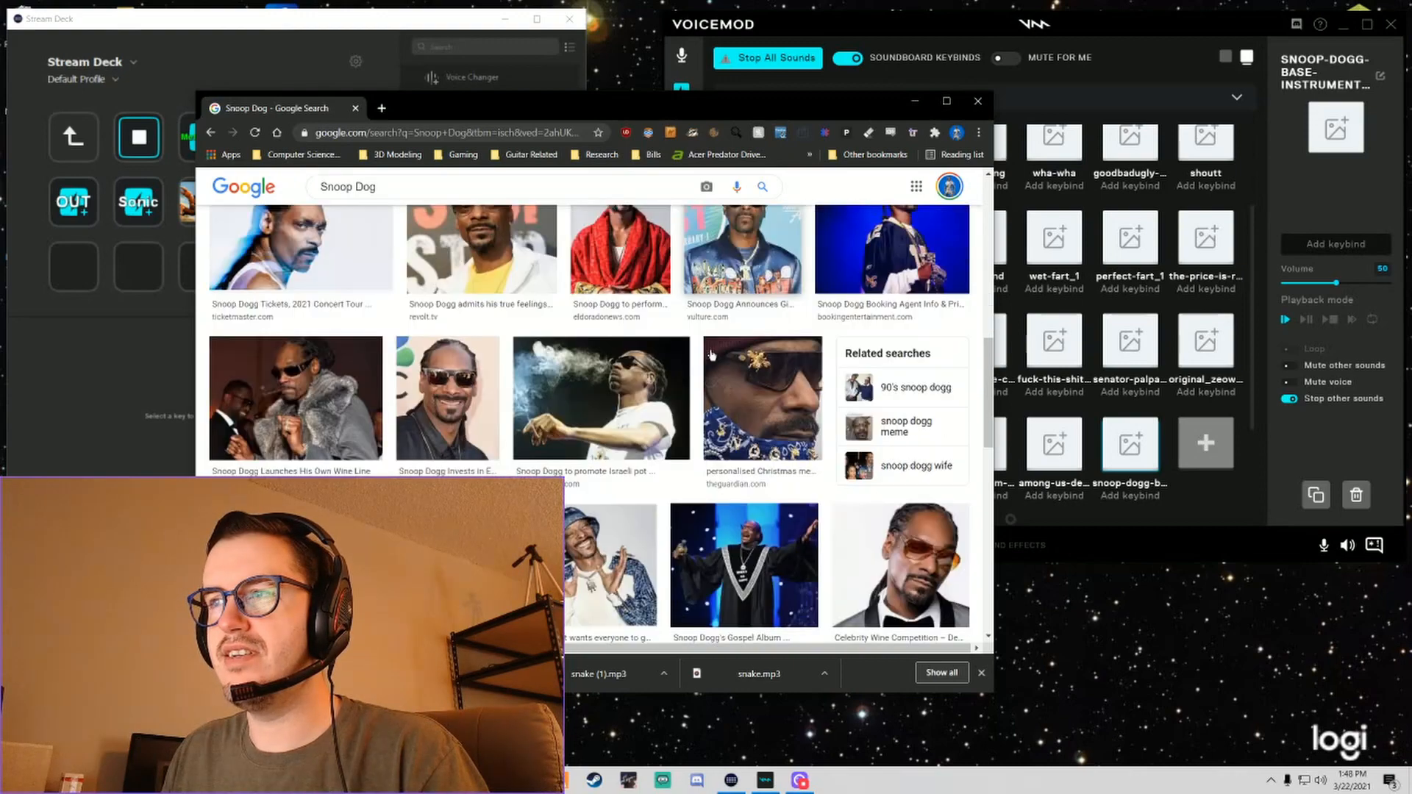
{"action": "scroll", "coordinate": [710, 355], "scroll_direction": "down", "scroll_amount": 1}
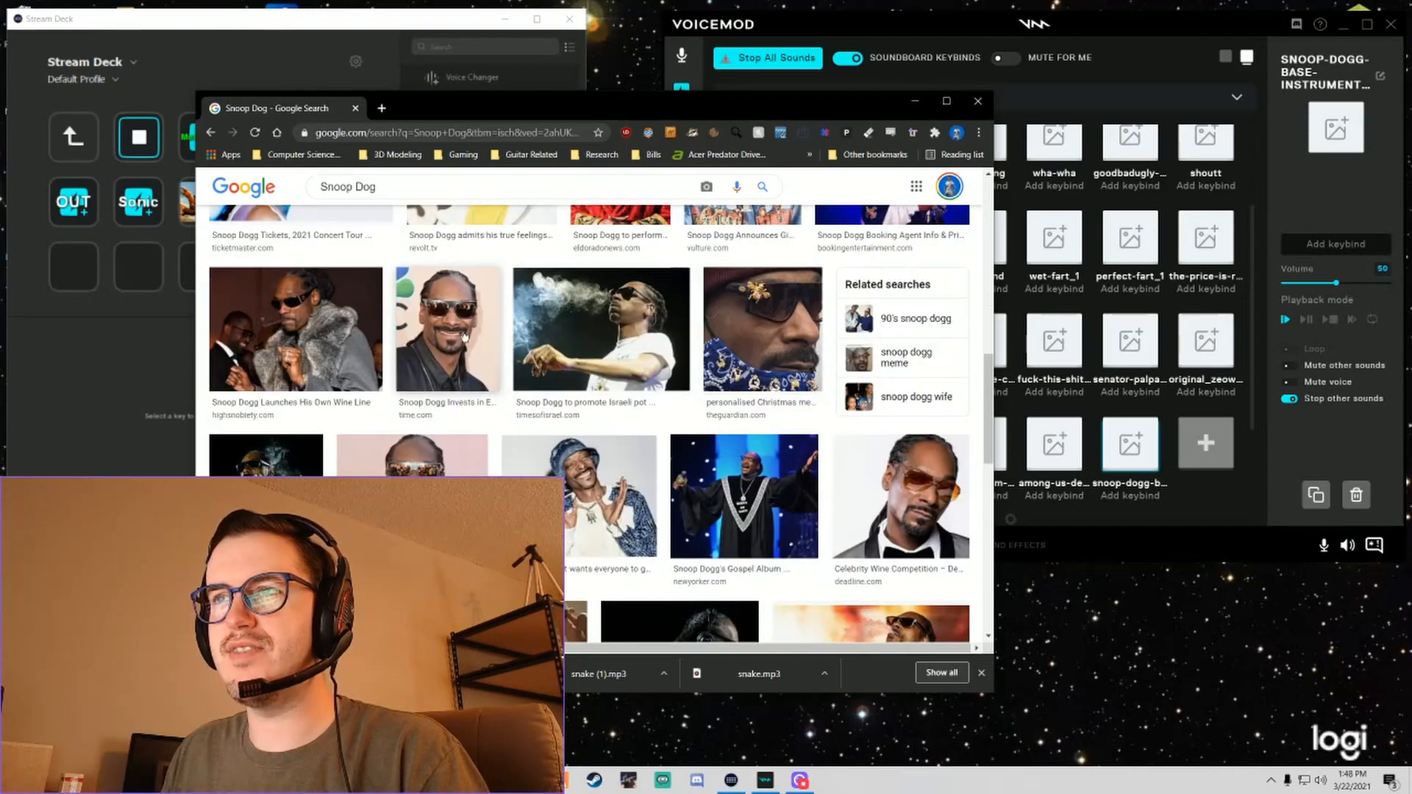
{"action": "left_click", "coordinate": [412, 455]}
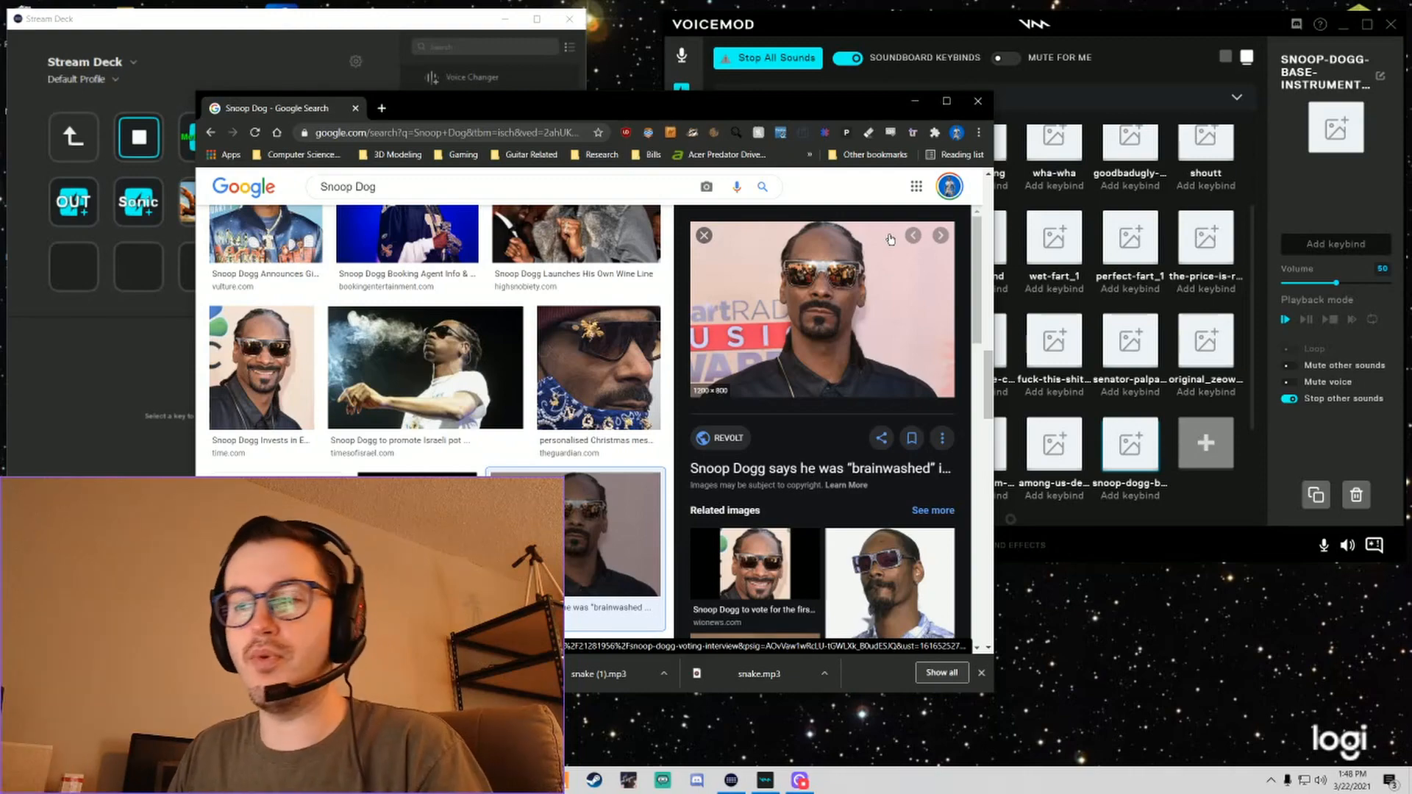
Launch Paint with a blank canvas.
{"action": "left_click", "coordinate": [132, 780]}
{"action": "type", "text": "p"}
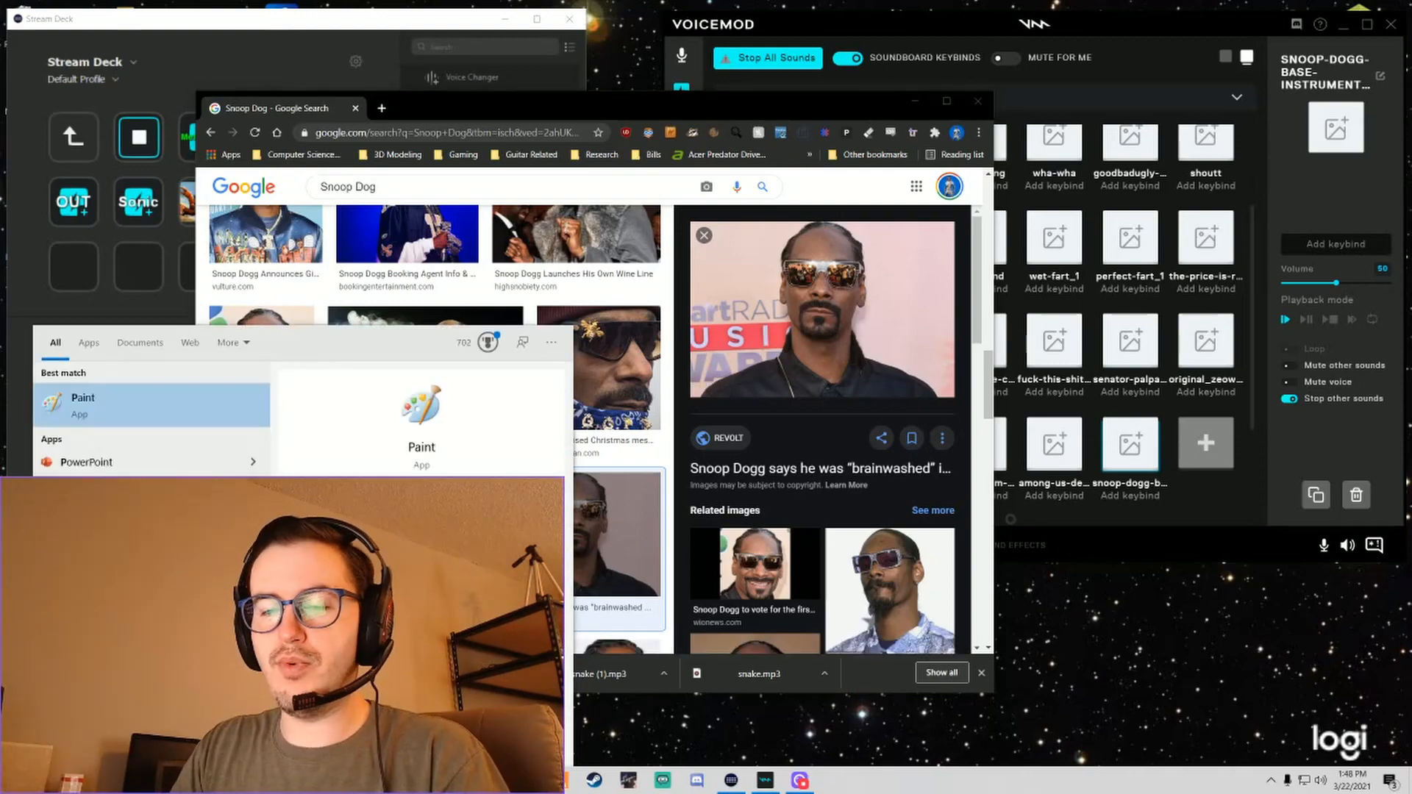
{"action": "type", "text": "aint"}
{"action": "key", "text": "Return"}
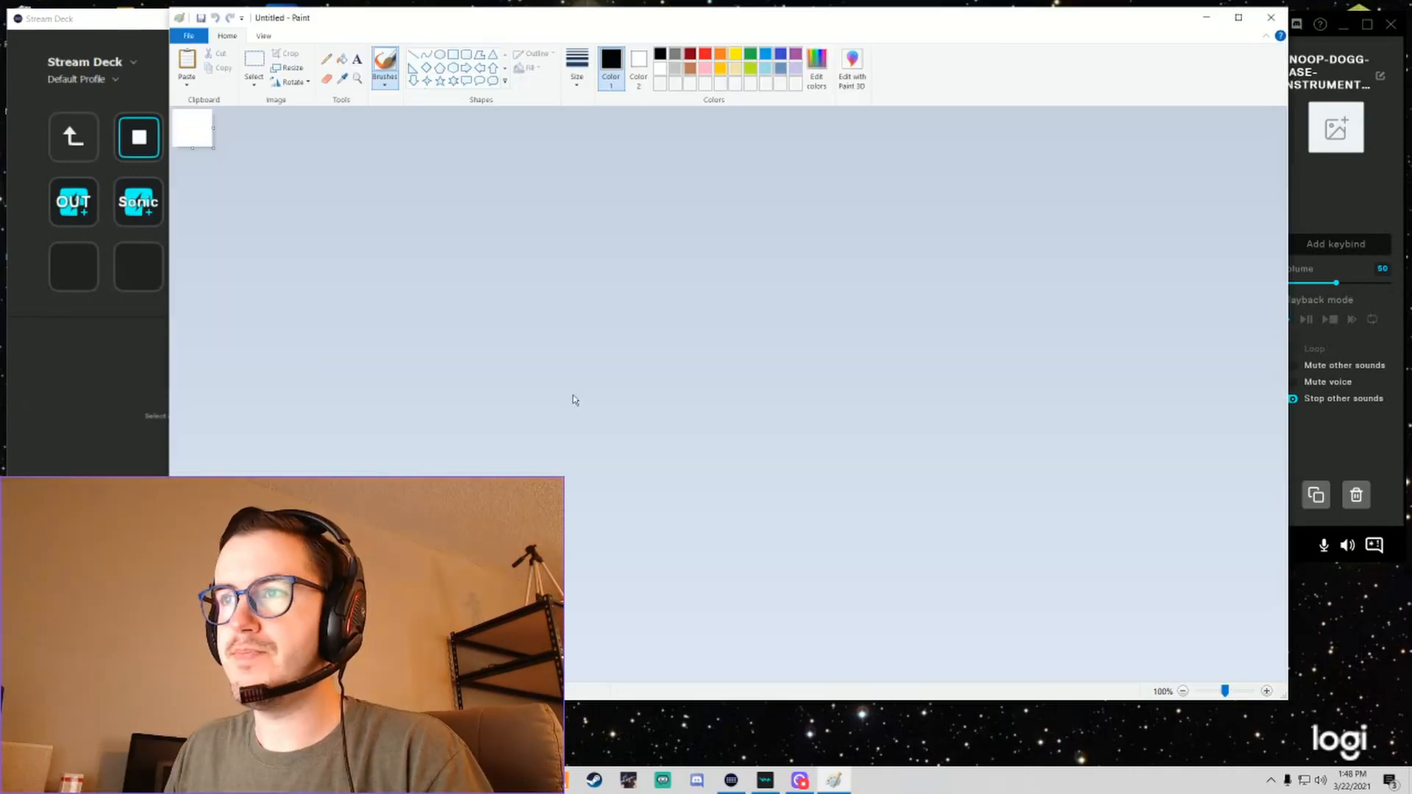
Paste the copied desktop screenshot into the blank canvas and ready the rectangular selection tool.
{"action": "key", "text": "ctrl+v"}
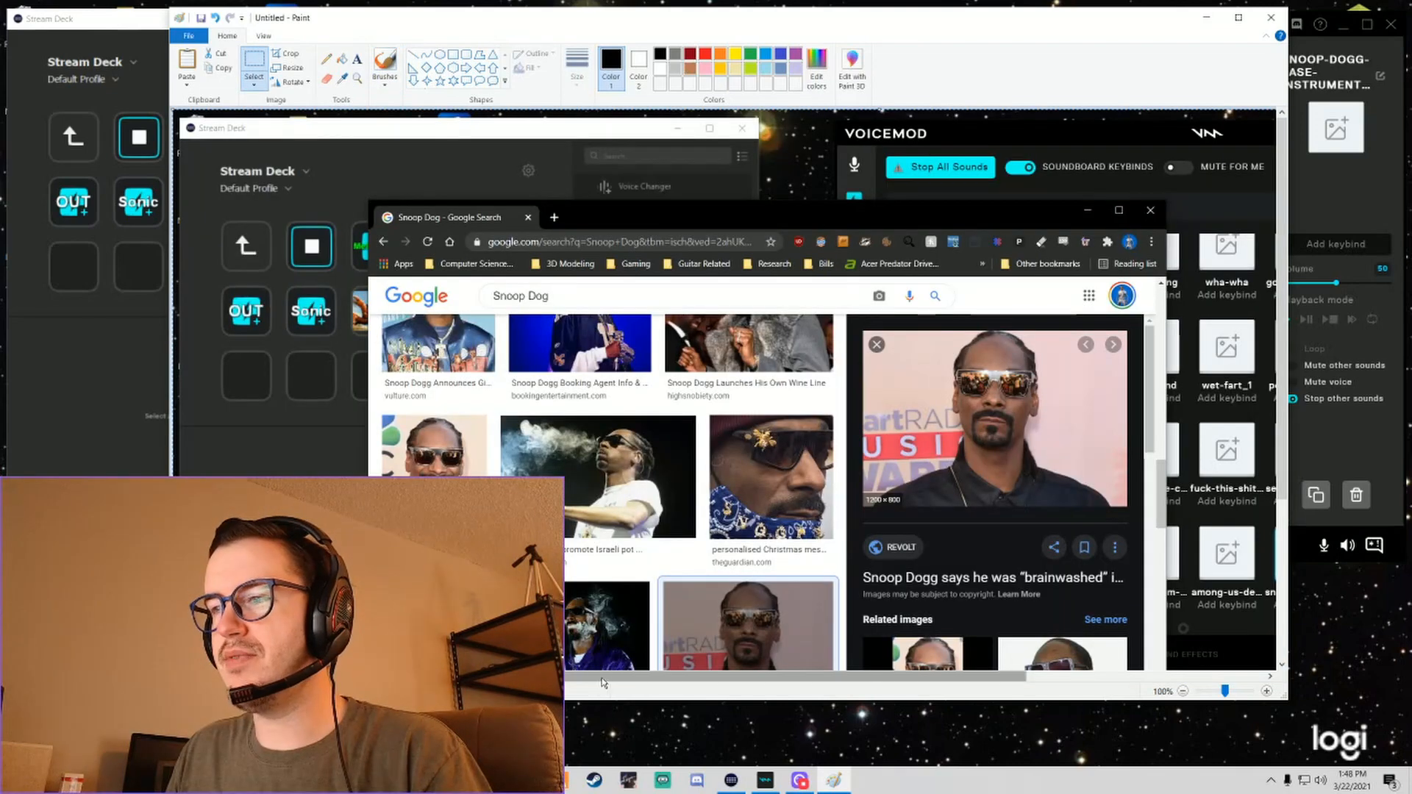
{"action": "left_click_drag", "start_coordinate": [614, 675], "coordinate": [779, 680]}
{"action": "left_click", "coordinate": [251, 66]}
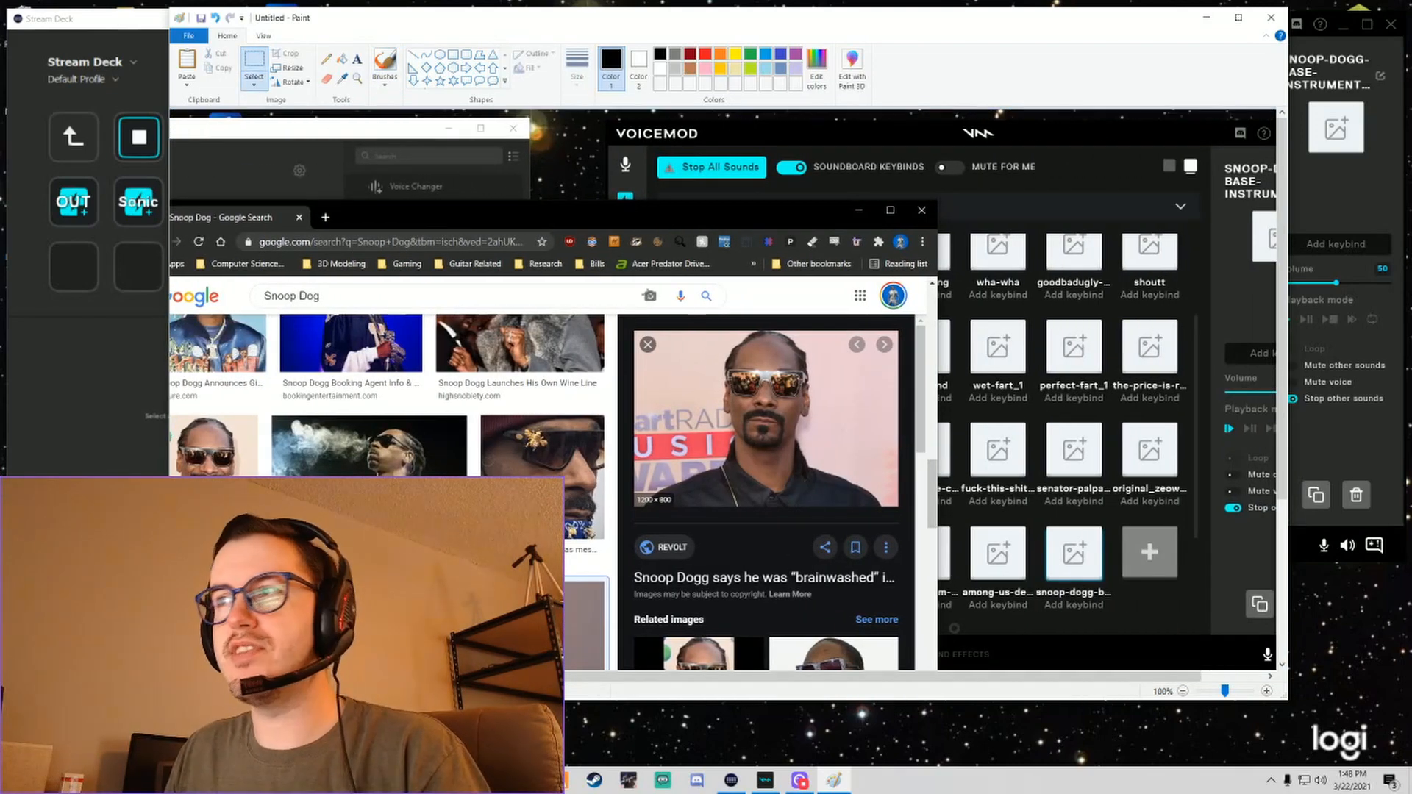
Select a roughly square area around Snoop Dogg's head and shoulders in the portrait preview and shift the selection off its original spot.
{"action": "scroll", "coordinate": [849, 397], "scroll_direction": "up", "scroll_amount": 3}
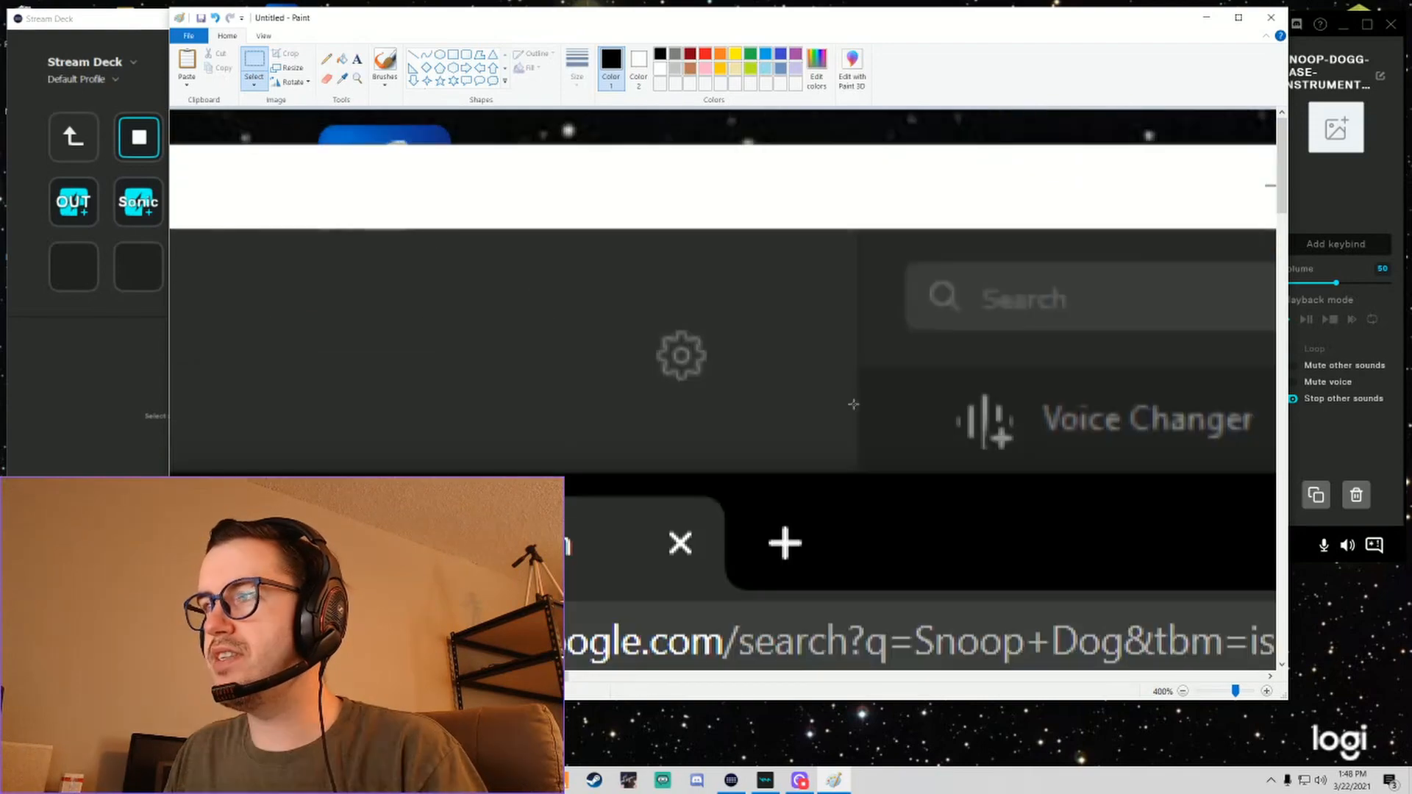
{"action": "scroll", "coordinate": [856, 404], "scroll_direction": "down", "scroll_amount": 4}
{"action": "scroll", "coordinate": [858, 441], "scroll_direction": "up", "scroll_amount": 1}
{"action": "left_click_drag", "start_coordinate": [721, 676], "coordinate": [922, 677]}
{"action": "mouse_move", "coordinate": [1284, 235]}
{"action": "left_mouse_down"}
{"action": "mouse_move", "coordinate": [1294, 335]}
{"action": "mouse_move", "coordinate": [1290, 295]}
{"action": "left_mouse_up"}
{"action": "scroll", "coordinate": [912, 322], "scroll_direction": "up", "scroll_amount": 2}
{"action": "scroll", "coordinate": [942, 352], "scroll_direction": "down", "scroll_amount": 1}
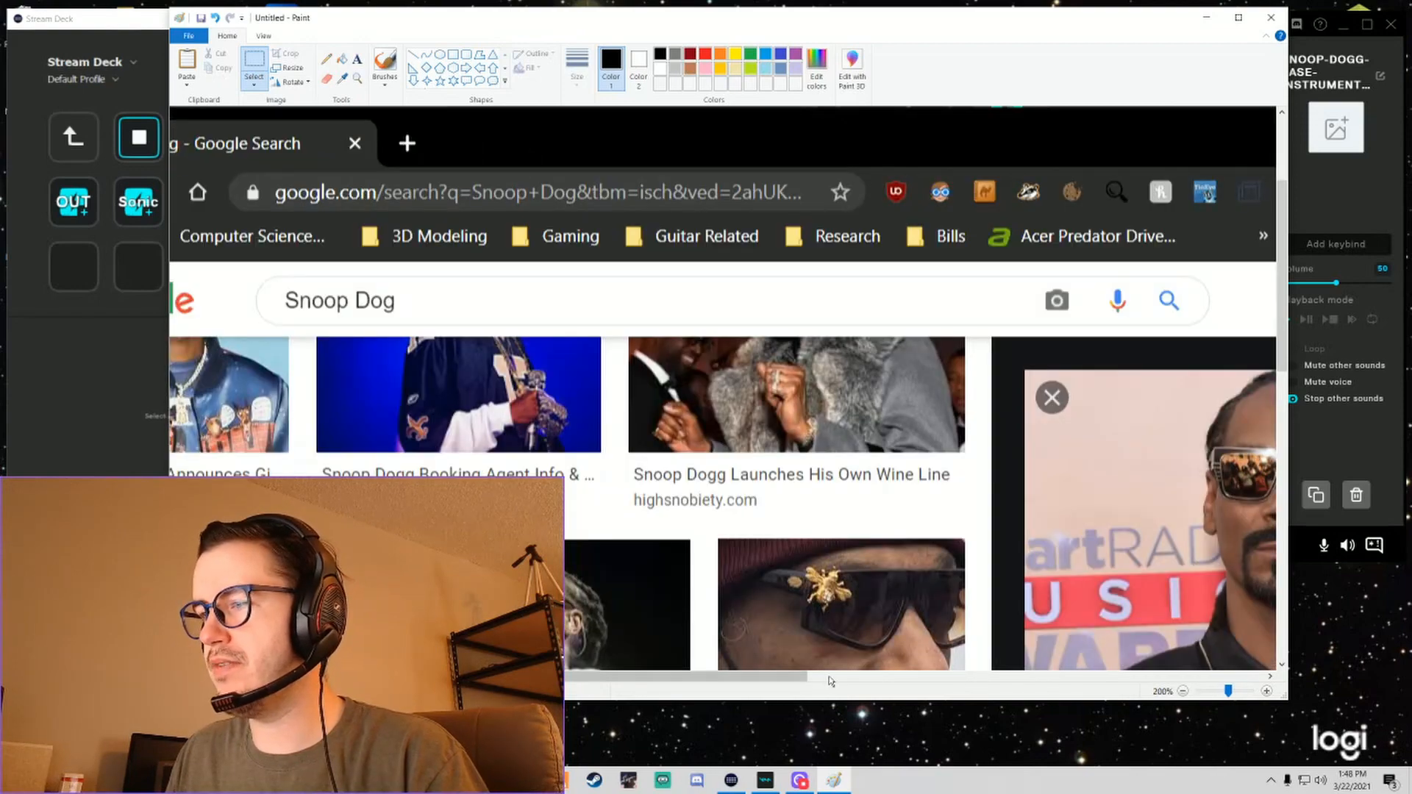
{"action": "left_click_drag", "start_coordinate": [794, 677], "coordinate": [1017, 677]}
{"action": "left_click_drag", "start_coordinate": [1287, 246], "coordinate": [1284, 276]}
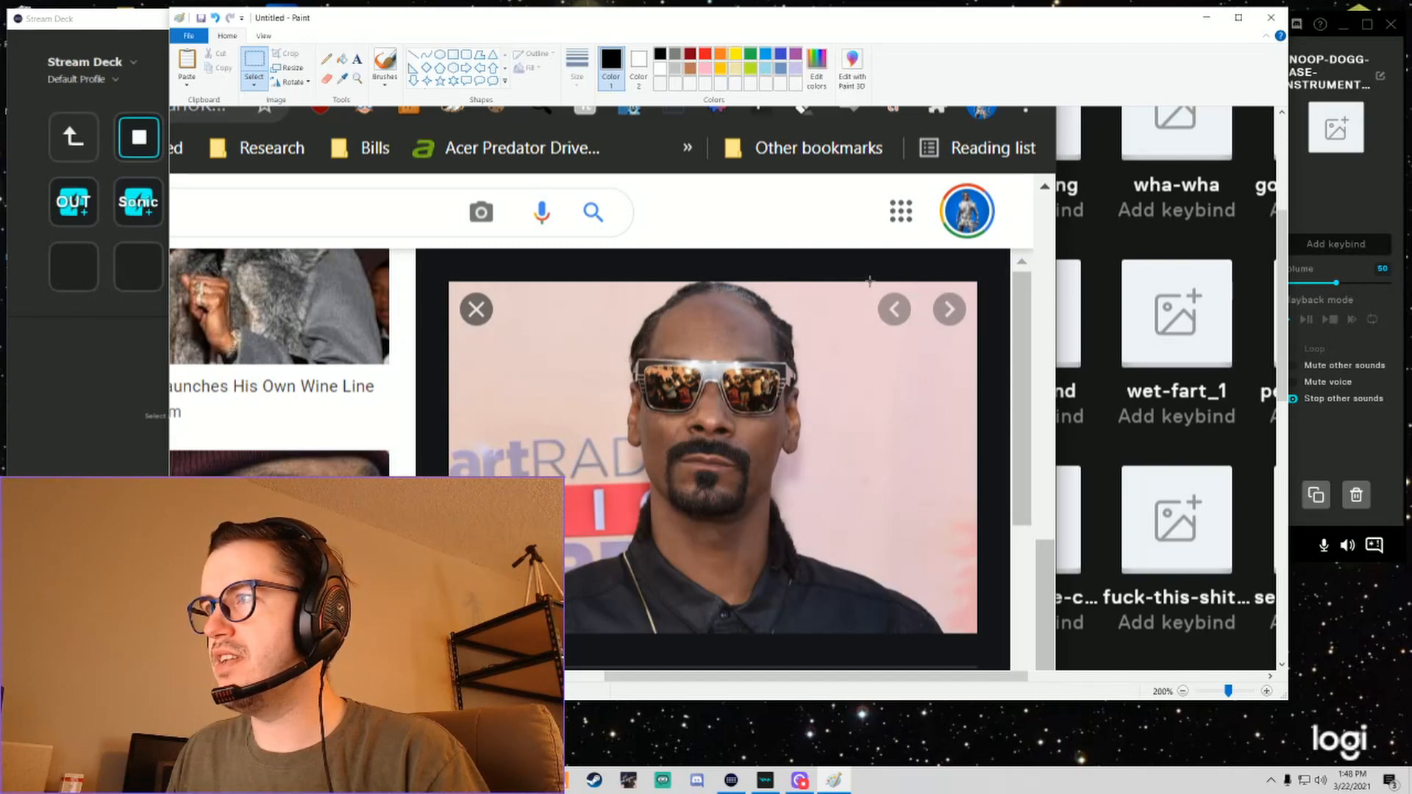
{"action": "mouse_move", "coordinate": [847, 293]}
{"action": "left_mouse_down"}
{"action": "mouse_move", "coordinate": [606, 603]}
{"action": "mouse_move", "coordinate": [550, 601]}
{"action": "left_mouse_up"}
{"action": "mouse_move", "coordinate": [729, 500]}
{"action": "left_mouse_down"}
{"action": "mouse_move", "coordinate": [707, 494]}
{"action": "mouse_move", "coordinate": [615, 352]}
{"action": "mouse_move", "coordinate": [563, 469]}
{"action": "mouse_move", "coordinate": [633, 503]}
{"action": "mouse_move", "coordinate": [655, 409]}
{"action": "mouse_move", "coordinate": [624, 455]}
{"action": "mouse_move", "coordinate": [667, 413]}
{"action": "mouse_move", "coordinate": [627, 460]}
{"action": "mouse_move", "coordinate": [658, 437]}
{"action": "mouse_move", "coordinate": [646, 428]}
{"action": "left_mouse_up"}
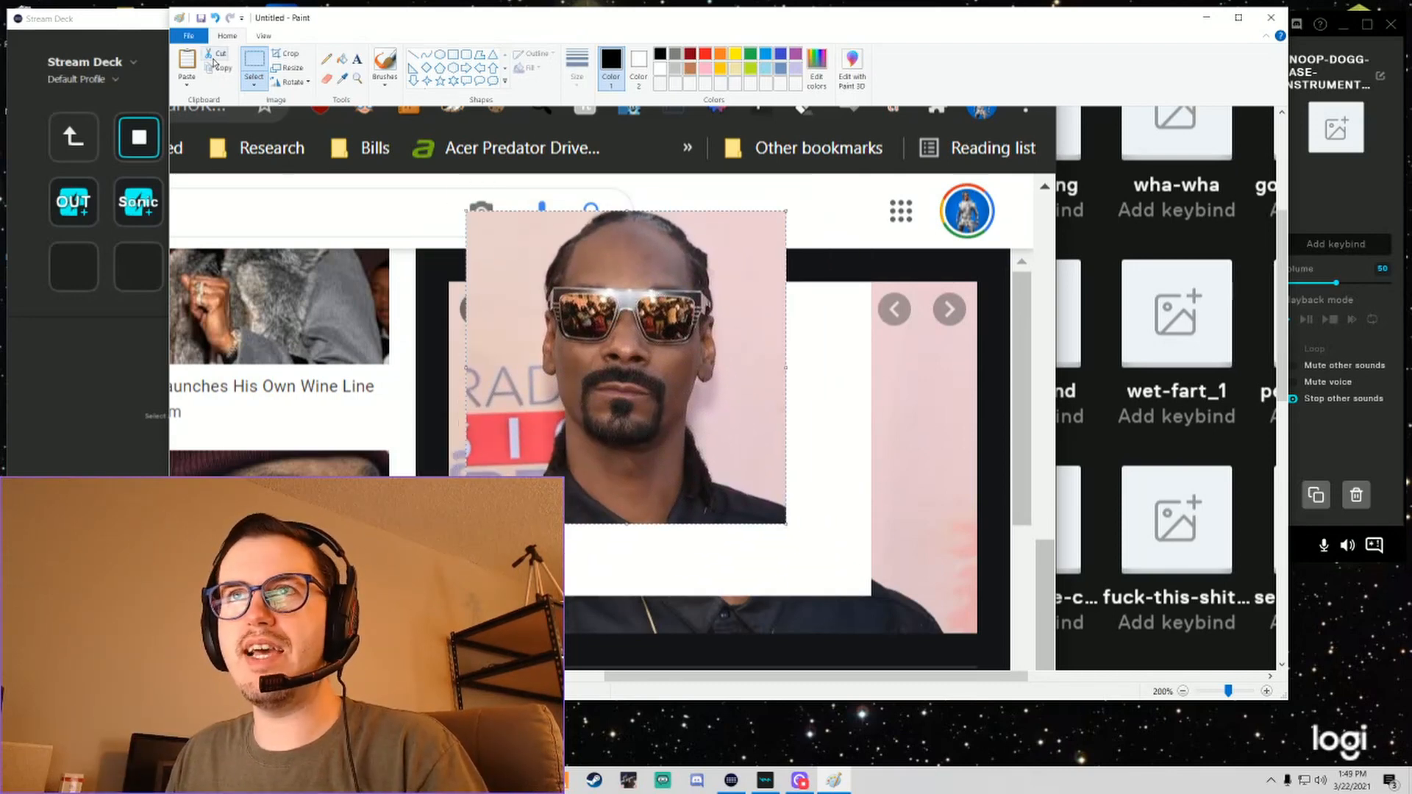
Start a new image without saving the screenshot, paste the copied portrait selection into it and deselect it.
{"action": "left_click", "coordinate": [188, 35]}
{"action": "left_click", "coordinate": [198, 59]}
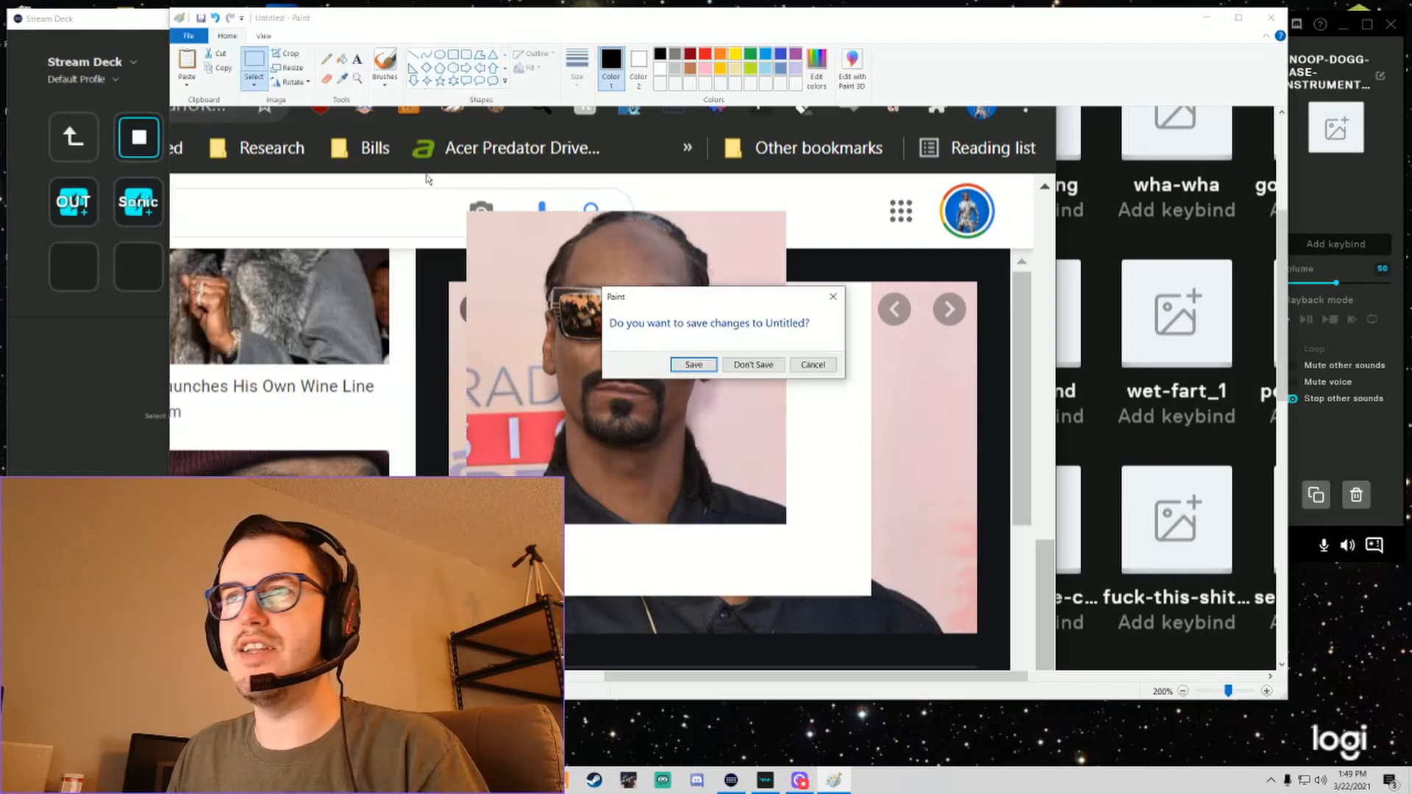
{"action": "left_click", "coordinate": [755, 367]}
{"action": "key", "text": "ctrl+v"}
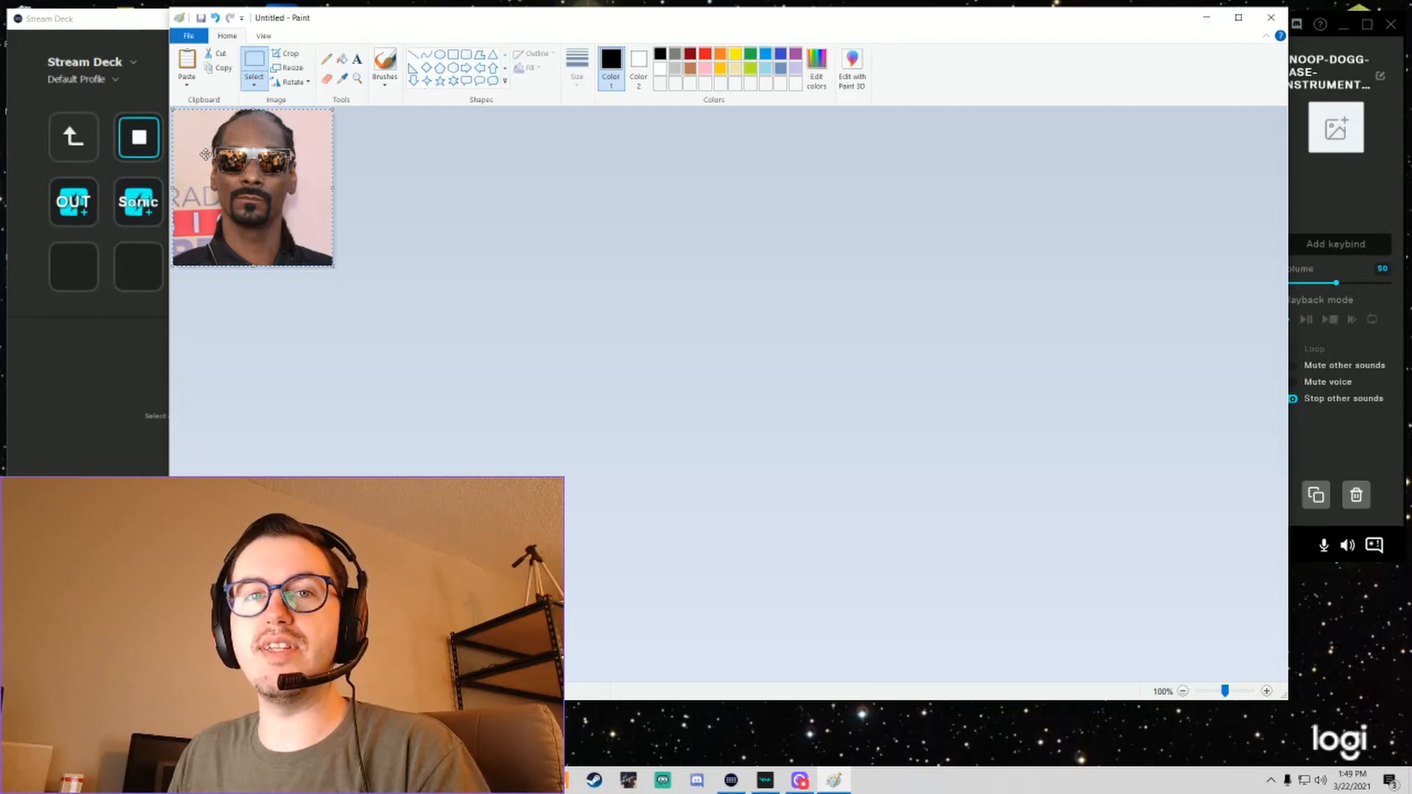
{"action": "left_click", "coordinate": [375, 256]}
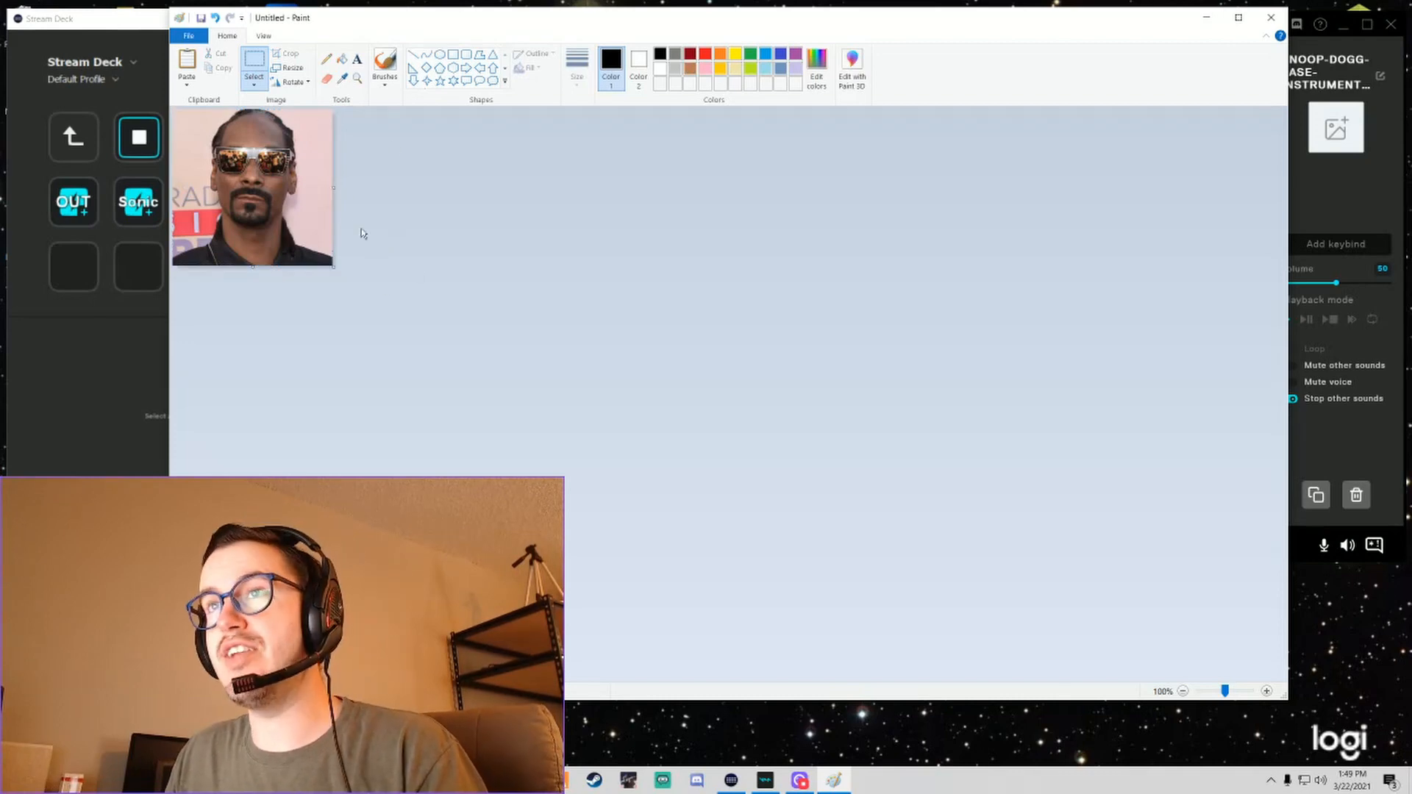
Resize the portrait by pixels to a horizontal size of 72, maintaining the aspect ratio.
{"action": "left_click", "coordinate": [289, 67]}
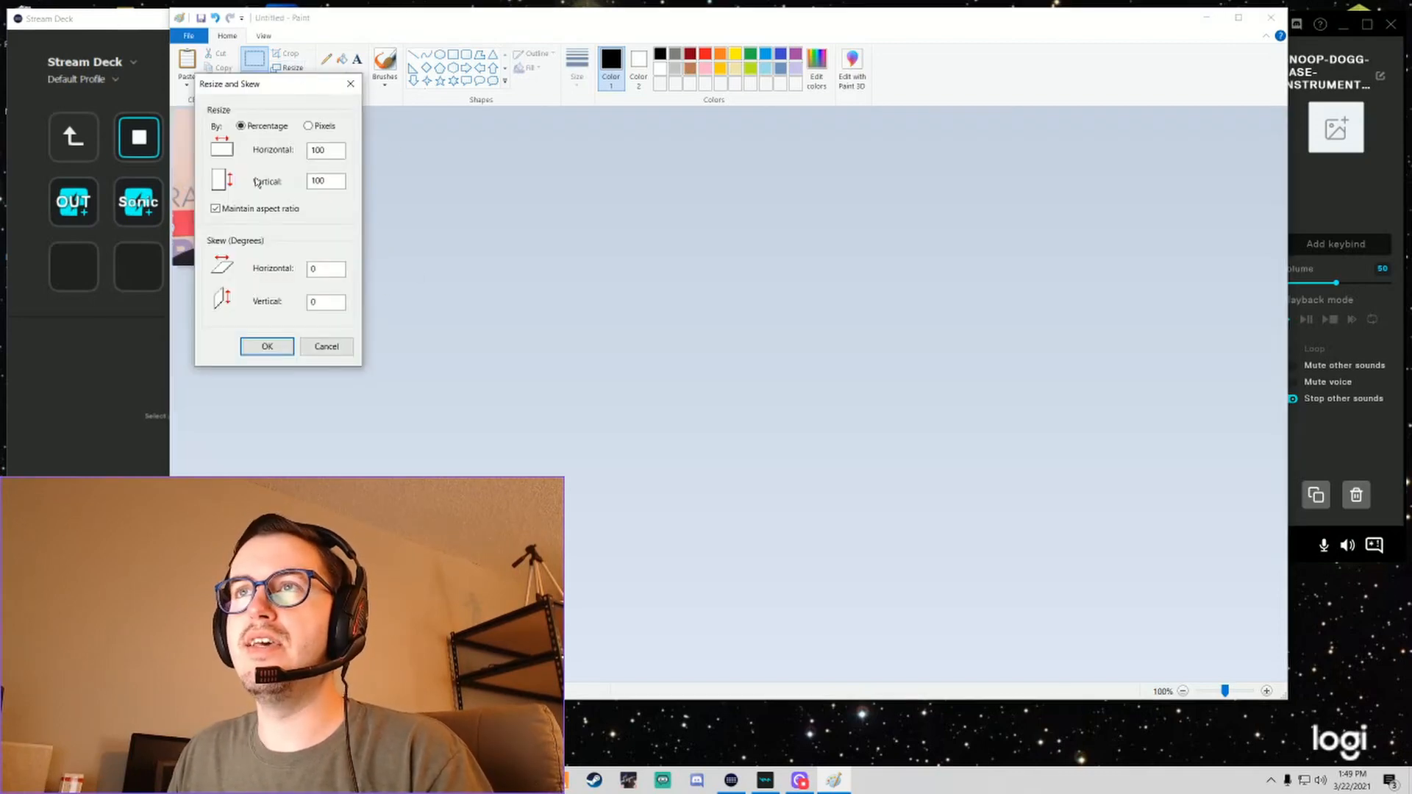
{"action": "double_click", "coordinate": [317, 150]}
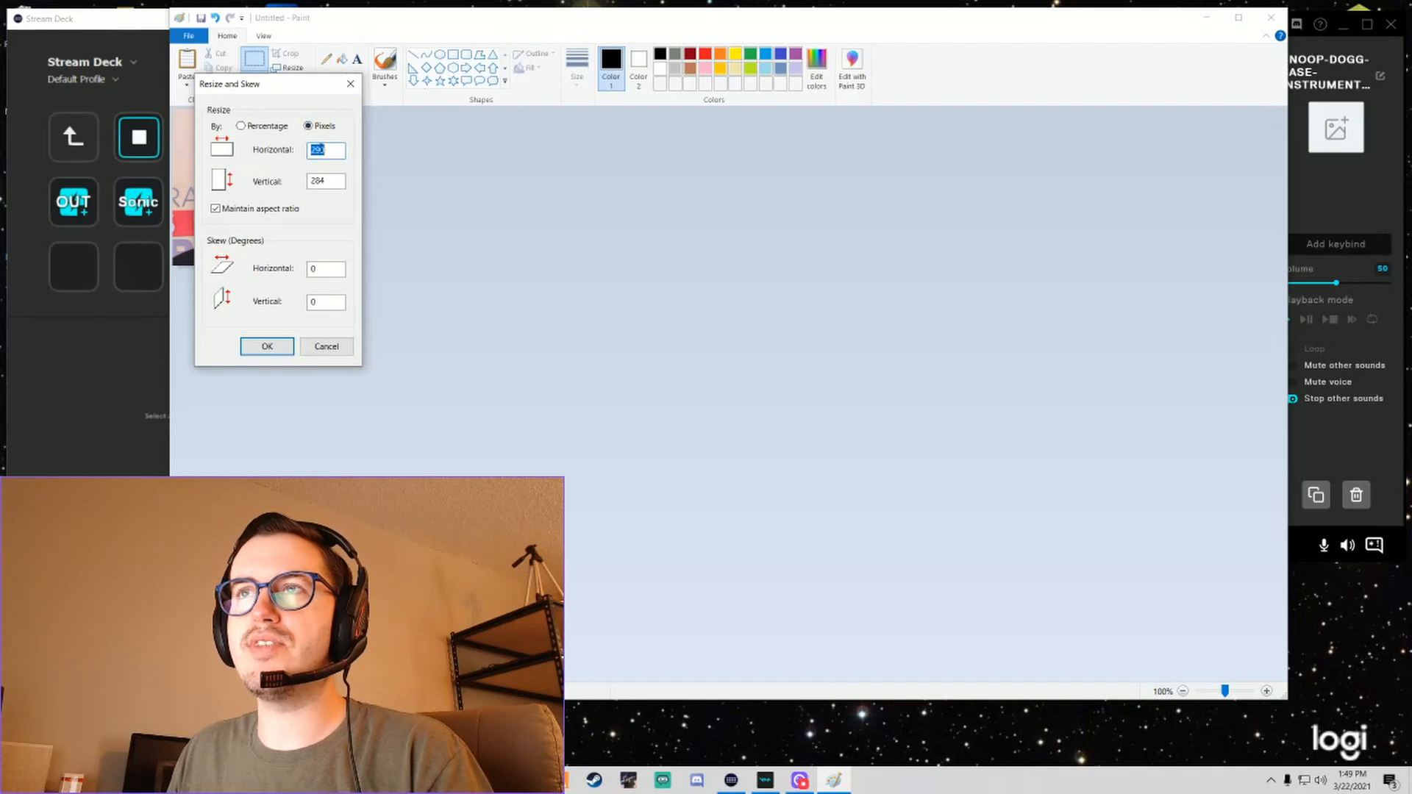
{"action": "type", "text": "72"}
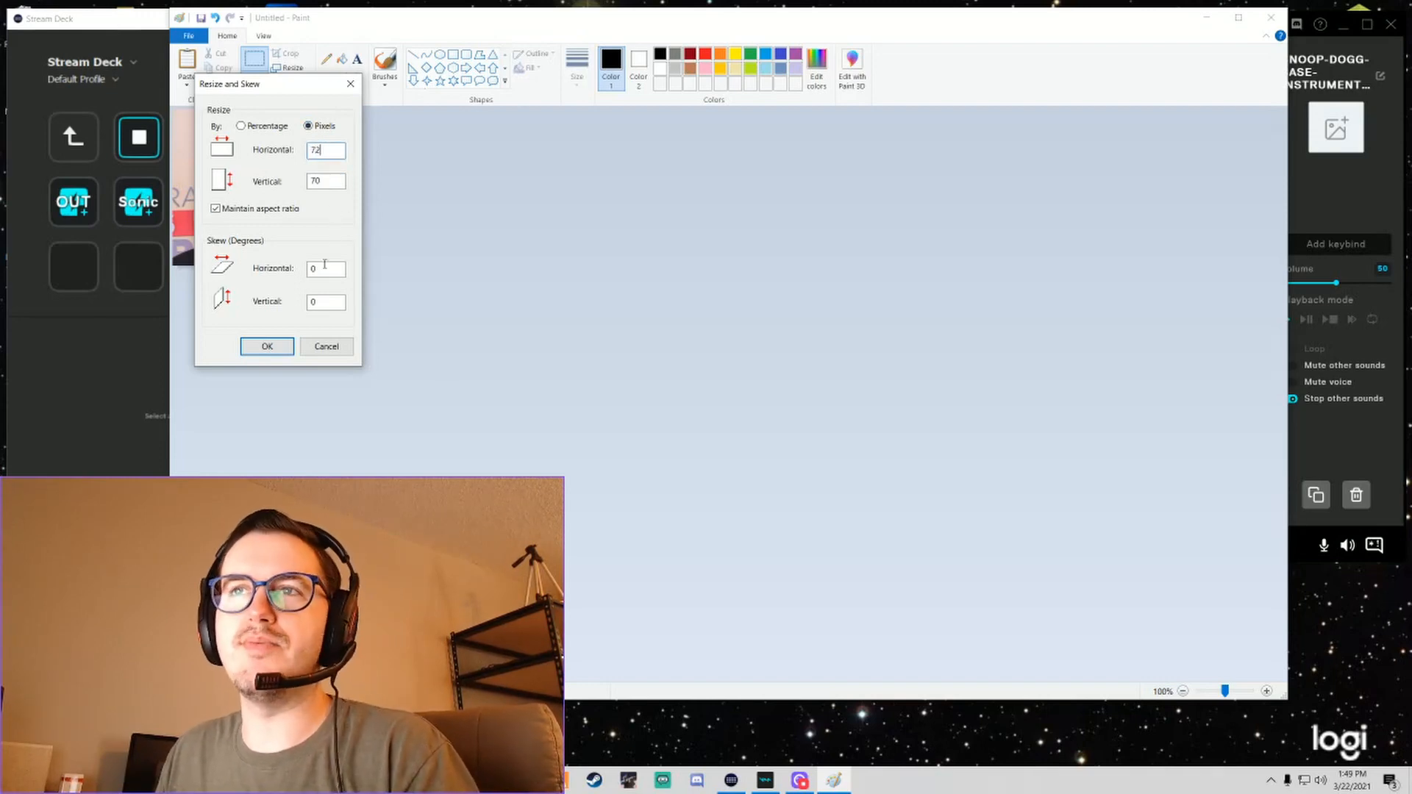
{"action": "left_click", "coordinate": [268, 348]}
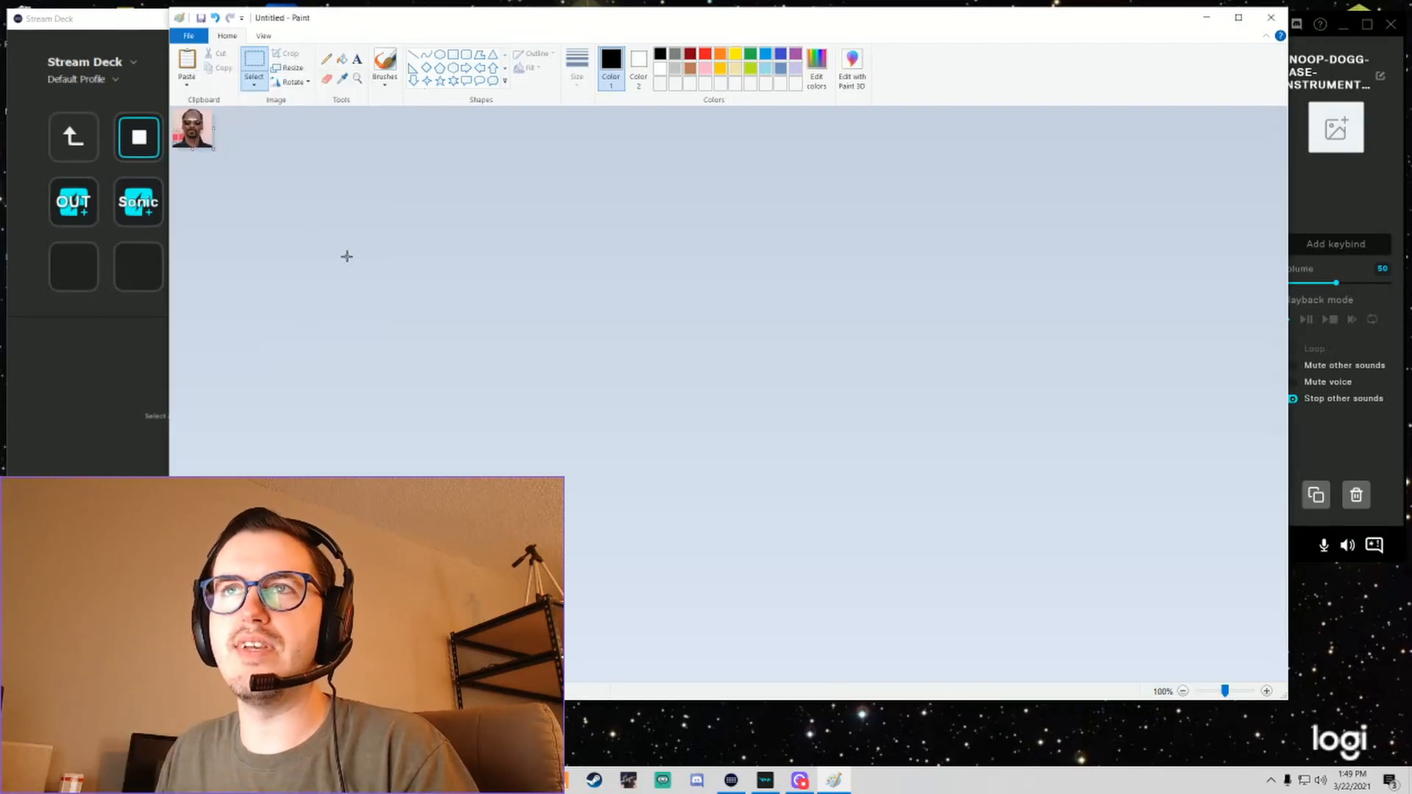
Save the portrait as a PNG named SnoopDogg in the Resolve Images folder, and close Paint and the browser.
{"action": "key", "text": "ctrl+s"}
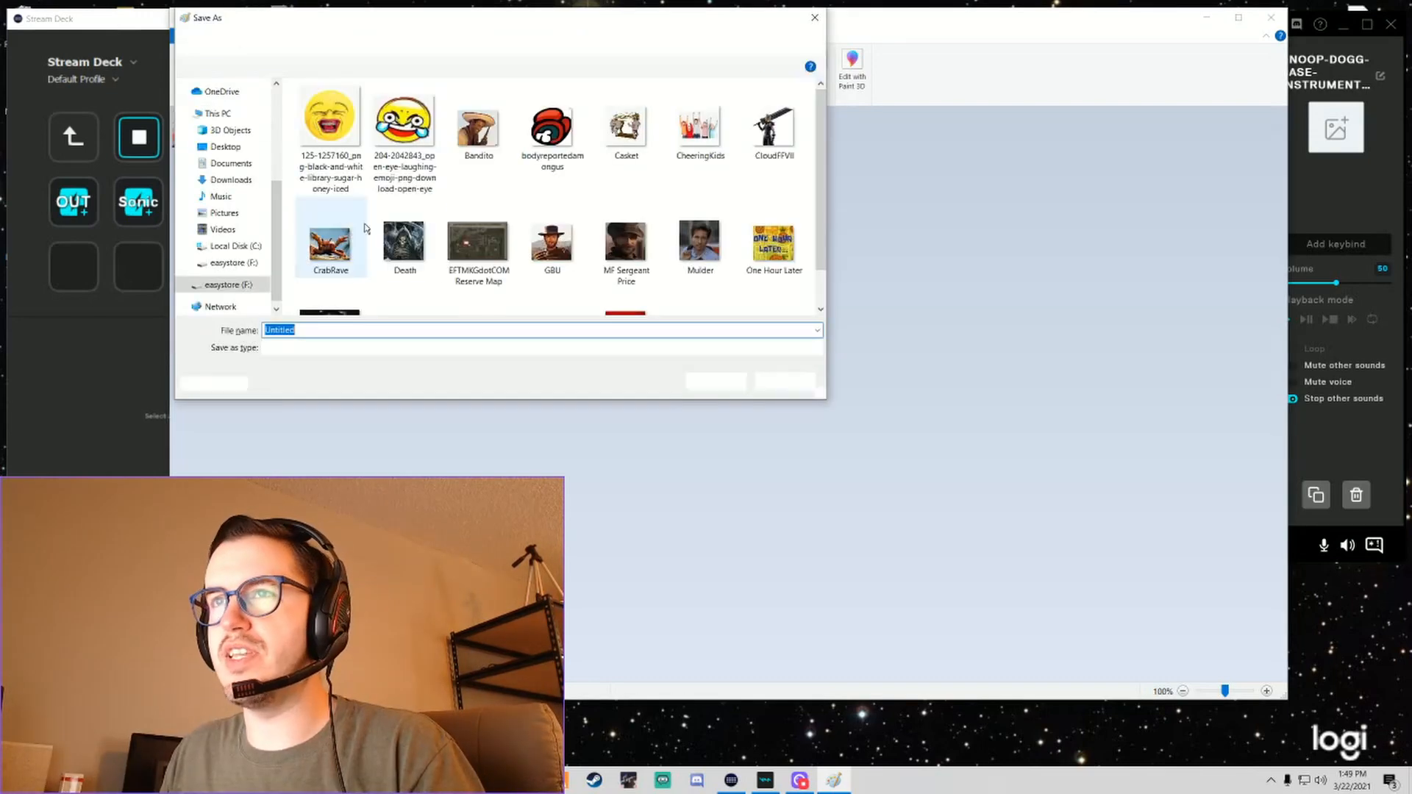
{"action": "type", "text": "Snoo"}
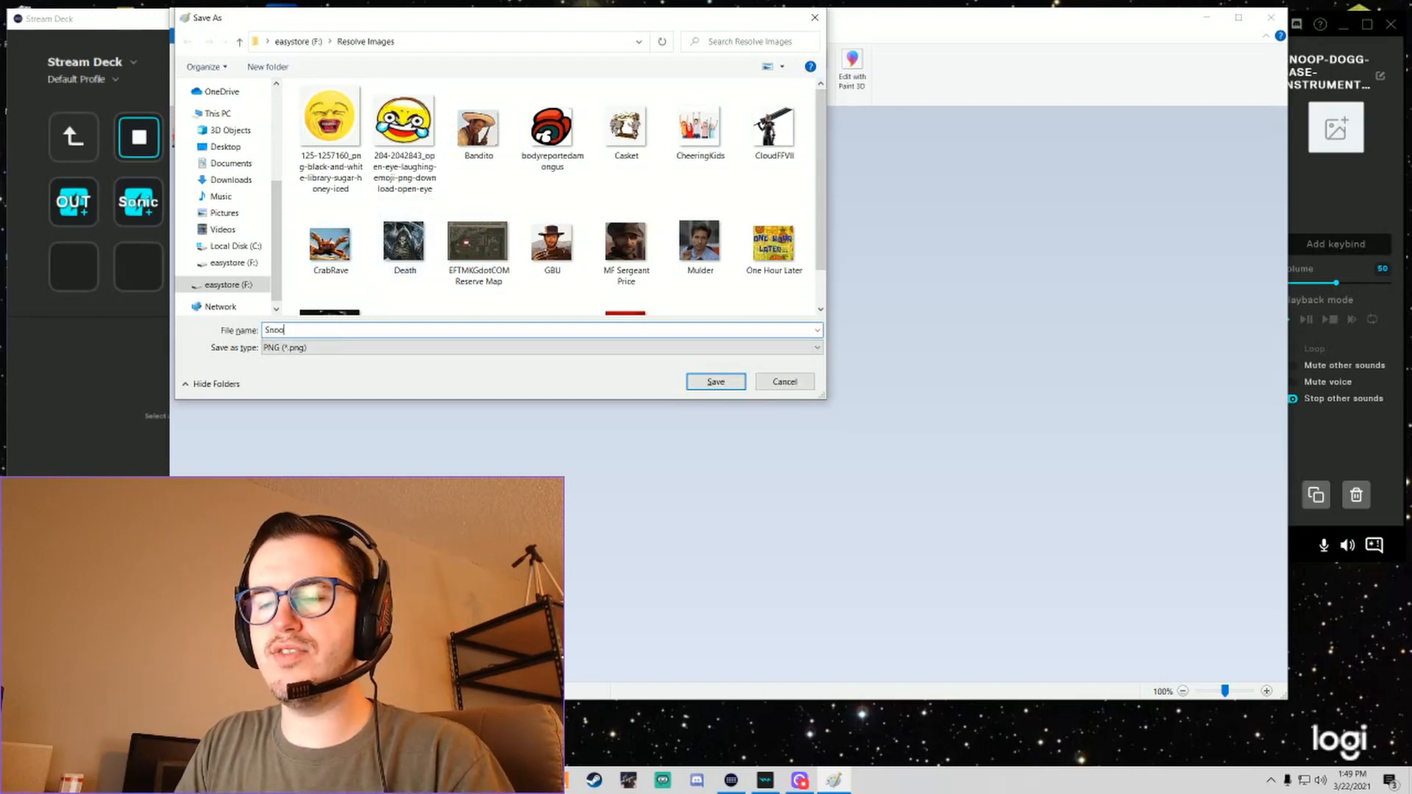
{"action": "type", "text": "pDogg"}
{"action": "key", "text": "Return"}
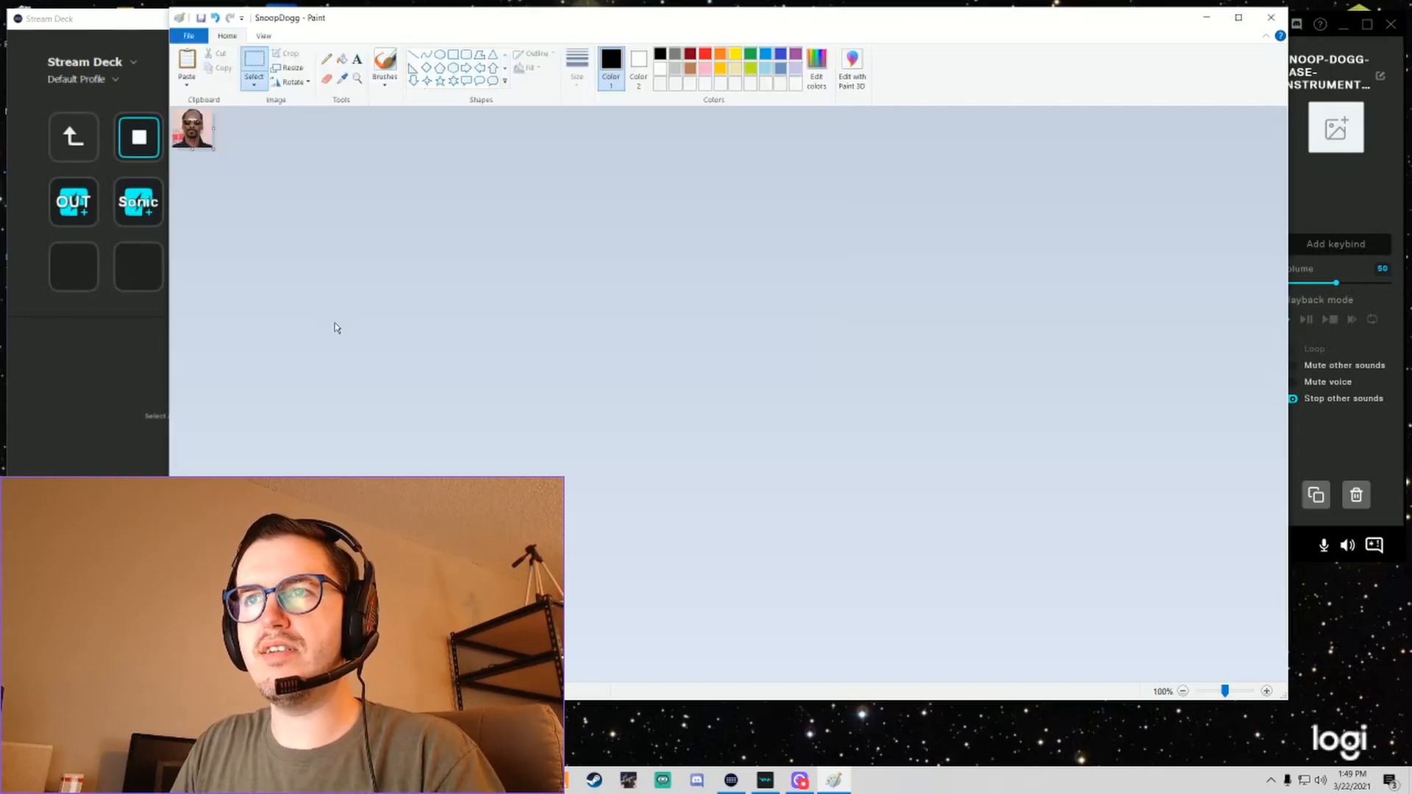
{"action": "left_click", "coordinate": [1270, 19]}
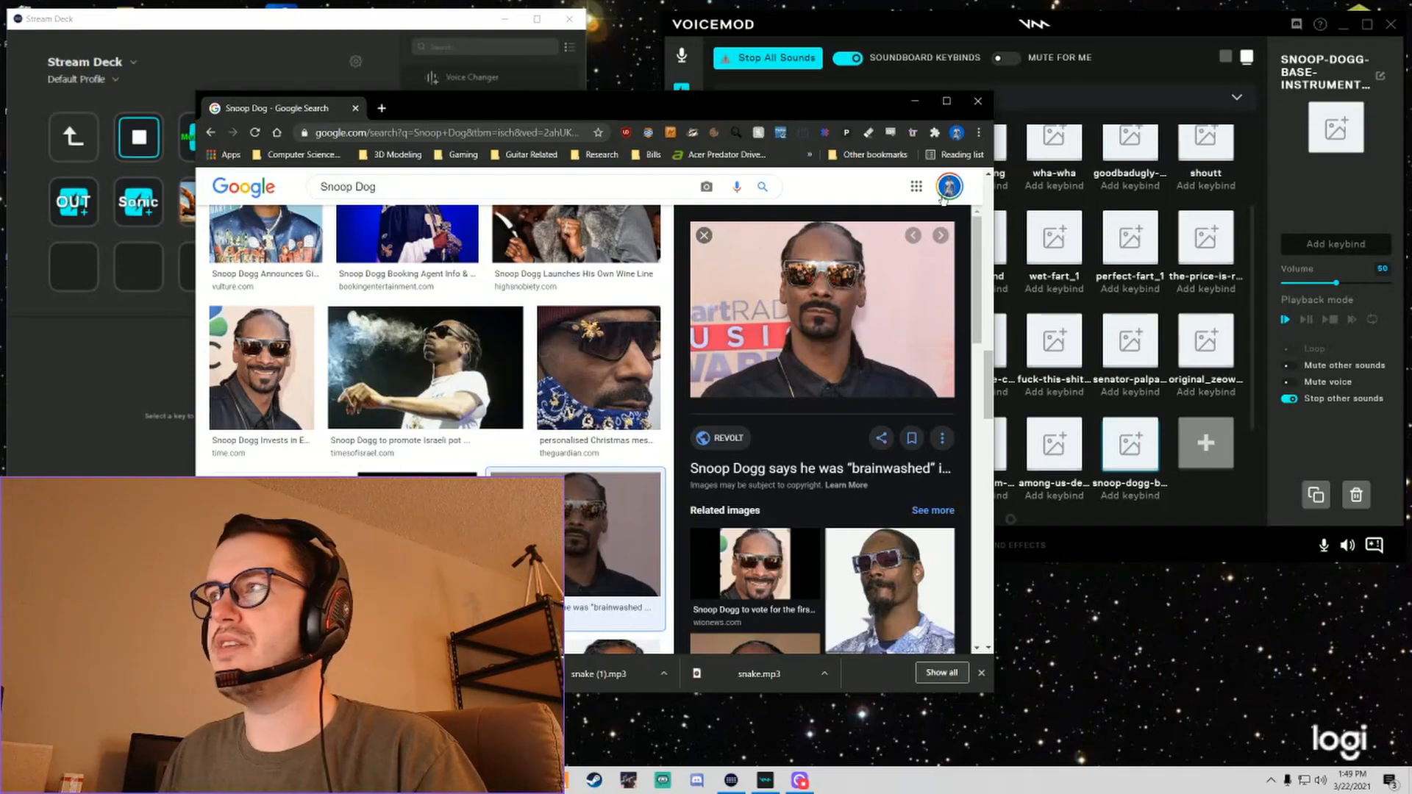
{"action": "left_click", "coordinate": [977, 101]}
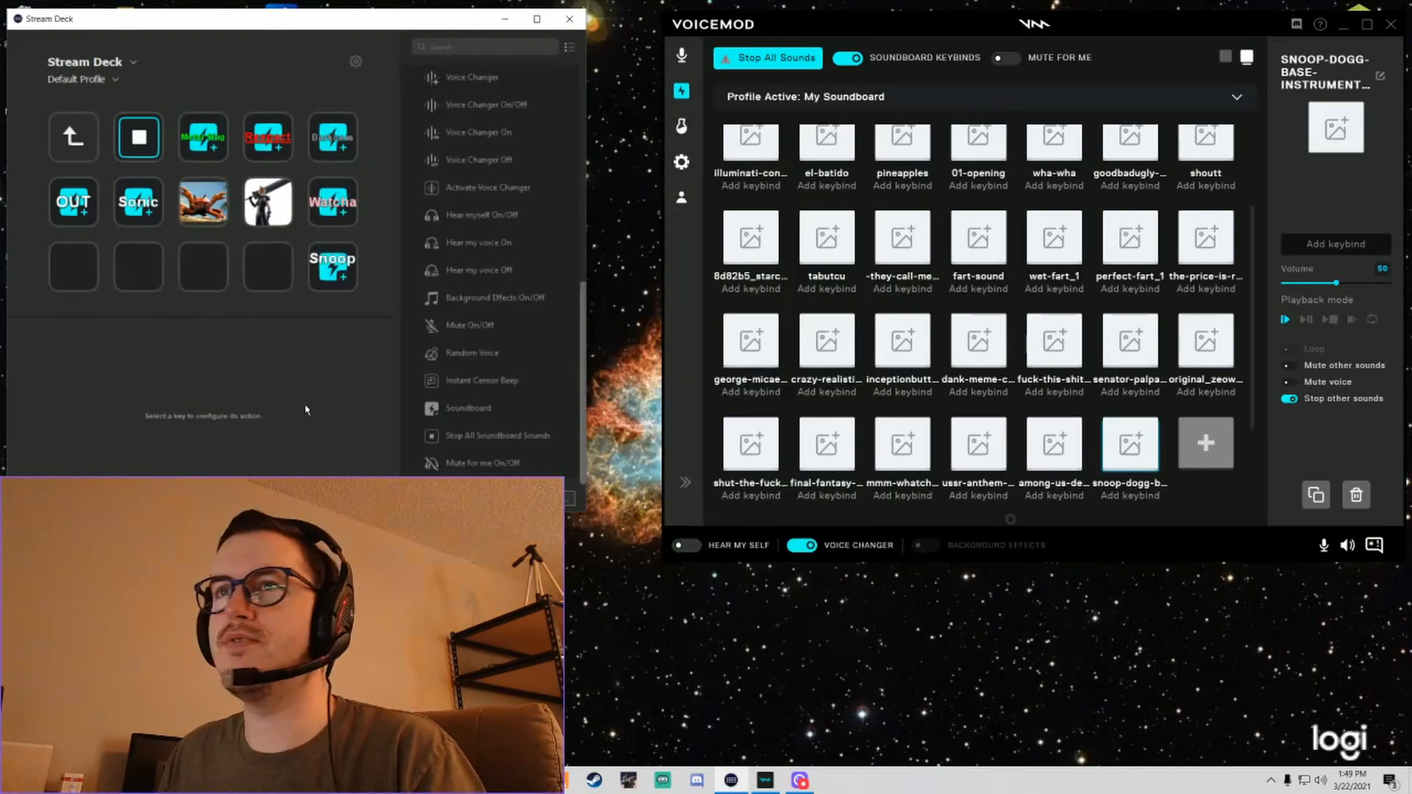
Set the Snoop key's icon in Stream Deck from the SnoopDogg image file in the Resolve Images folder.
{"action": "left_click", "coordinate": [336, 280]}
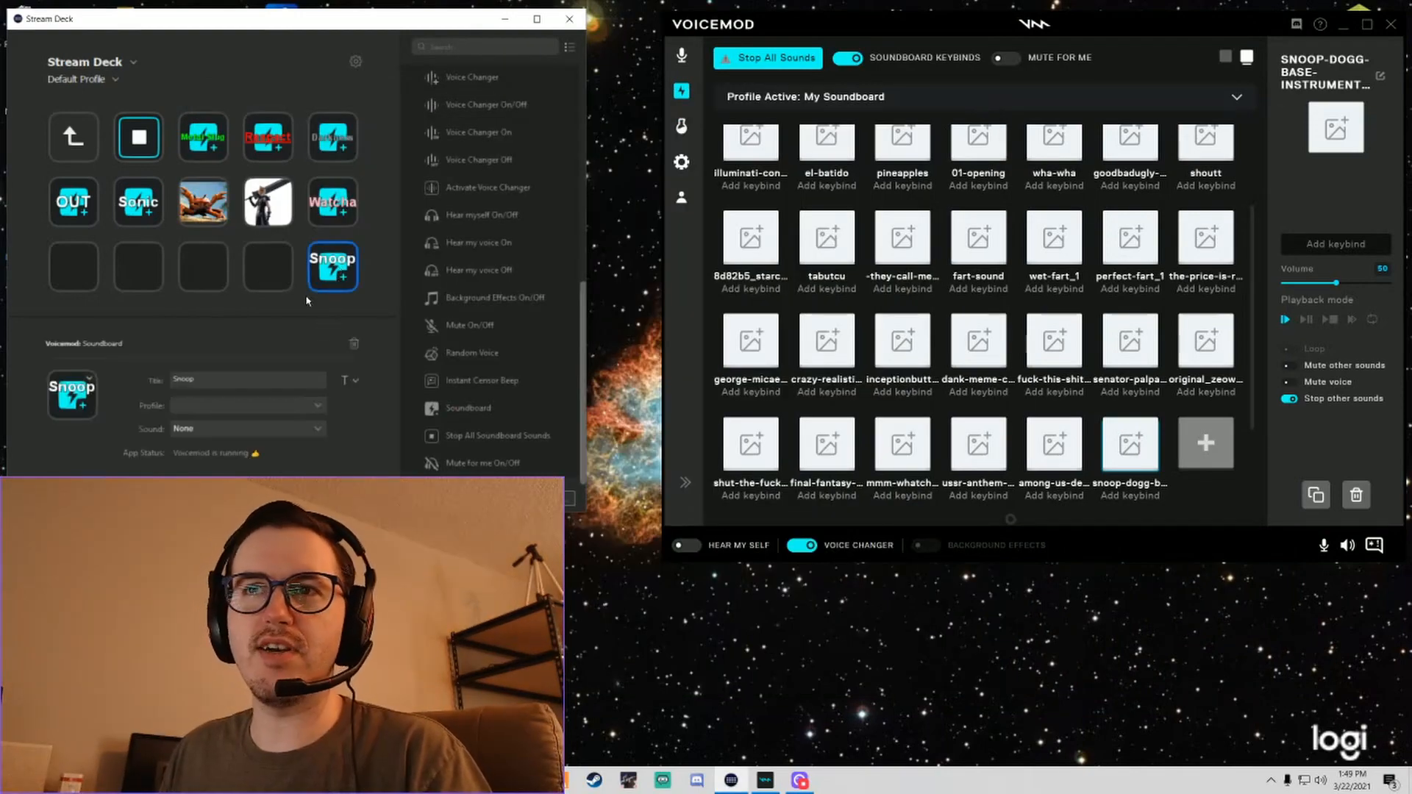
{"action": "left_click", "coordinate": [89, 380]}
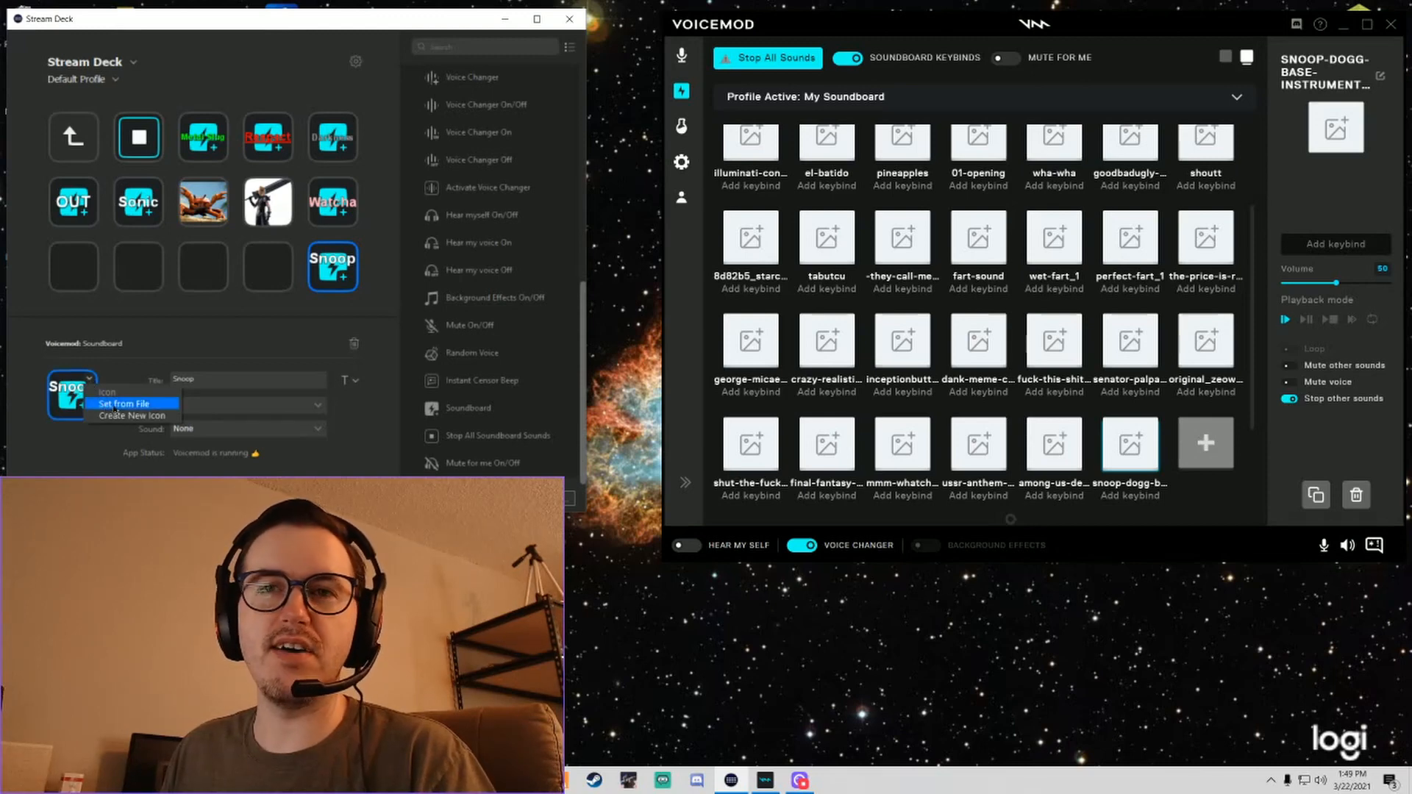
{"action": "left_click", "coordinate": [115, 405]}
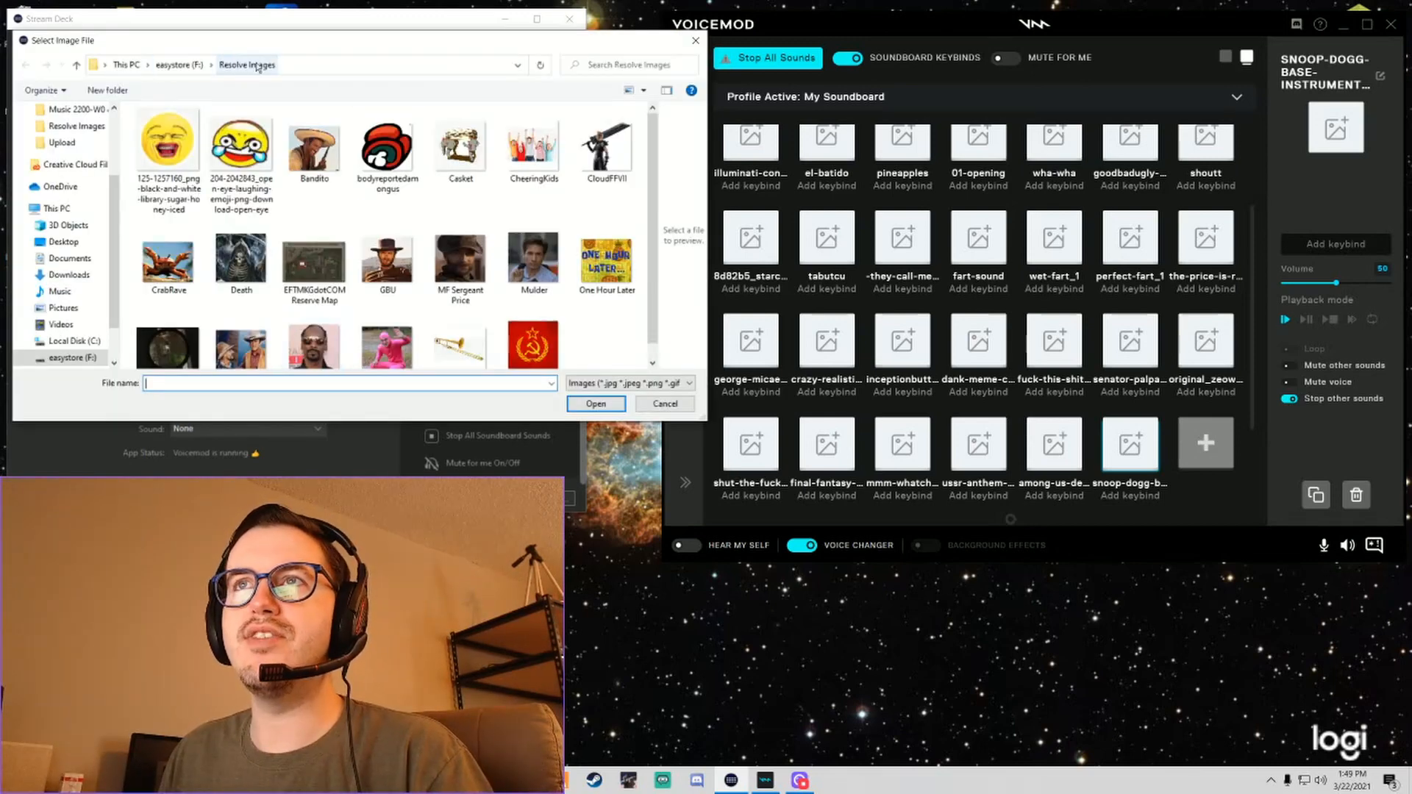
{"action": "scroll", "coordinate": [378, 267], "scroll_direction": "down", "scroll_amount": 1}
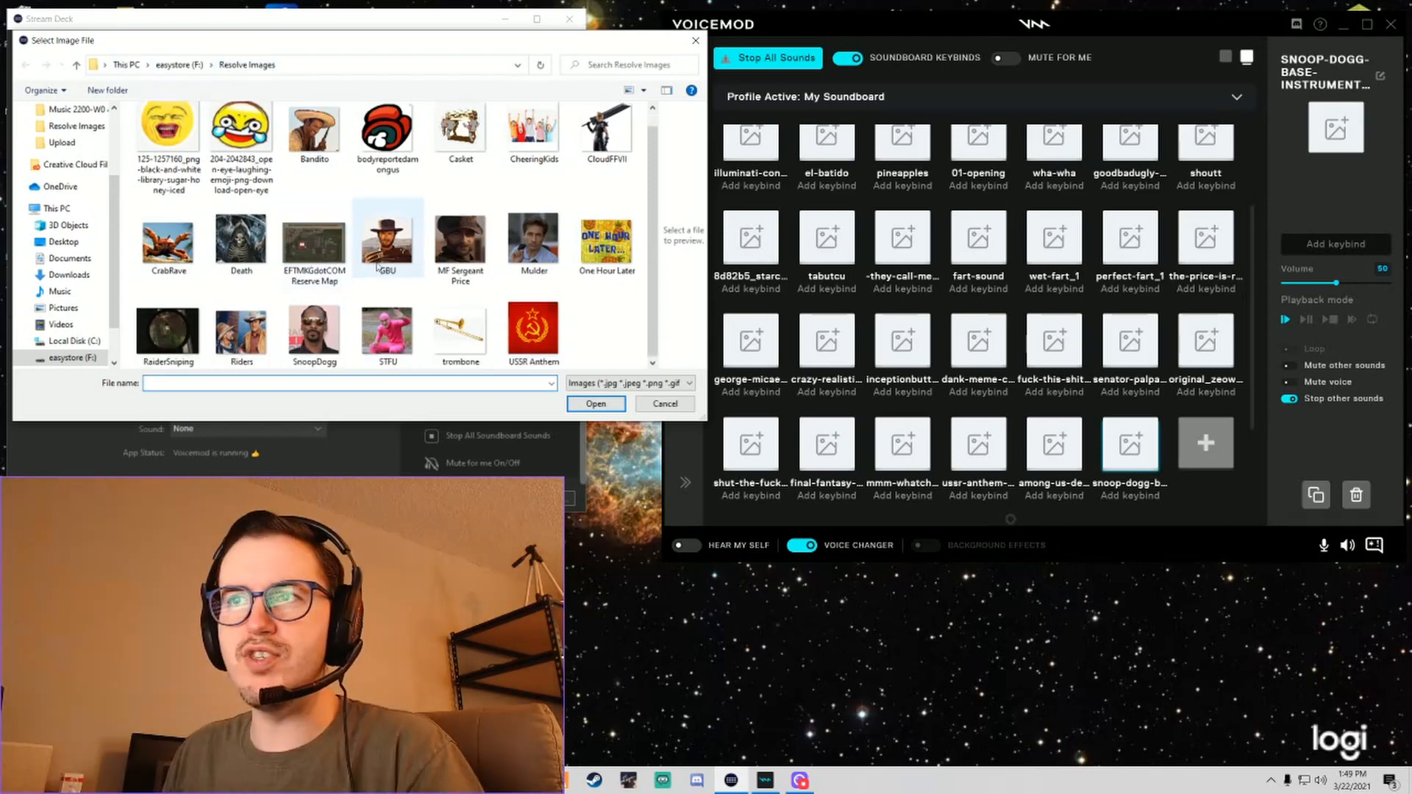
{"action": "double_click", "coordinate": [333, 345]}
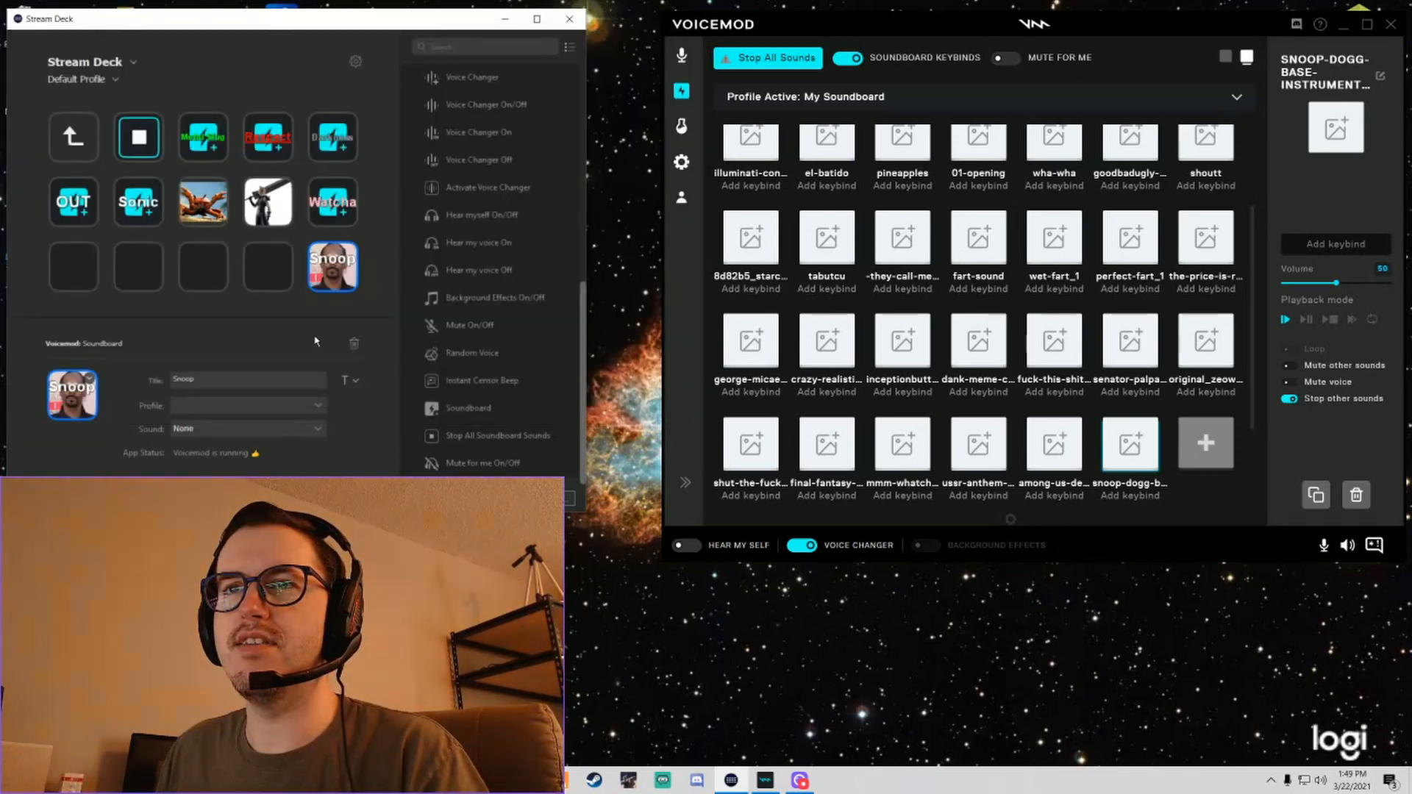